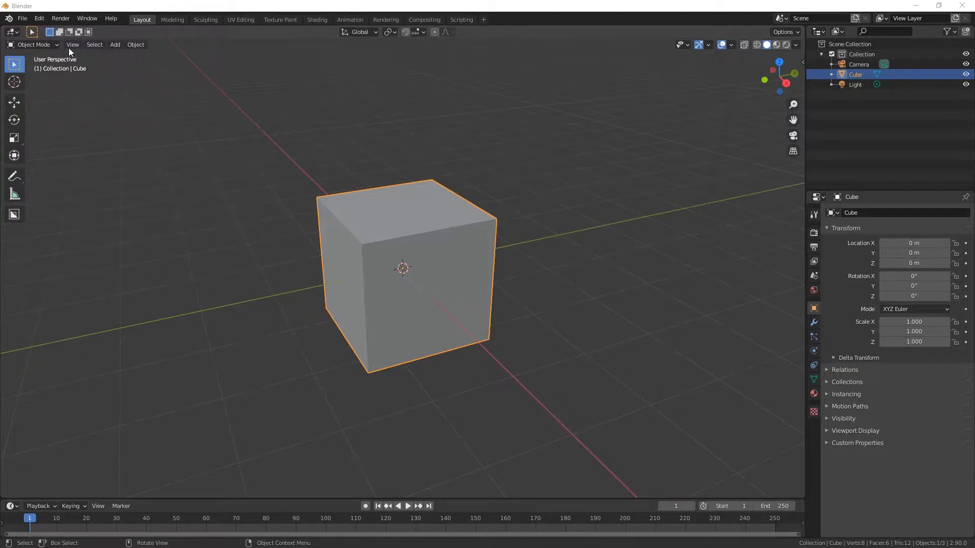
# Delete the default cube from the scene
pyautogui.scroll(-3, 522, 221)
pyautogui.moveTo(521, 221); pyautogui.dragTo(588, 262, button='middle')
pyautogui.scroll(3, 519, 235)
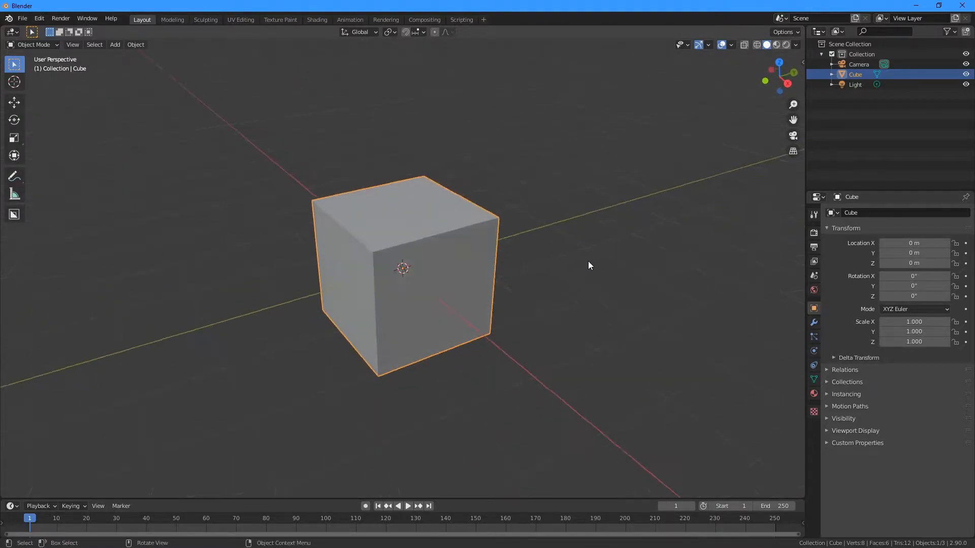
pyautogui.press('Delete')
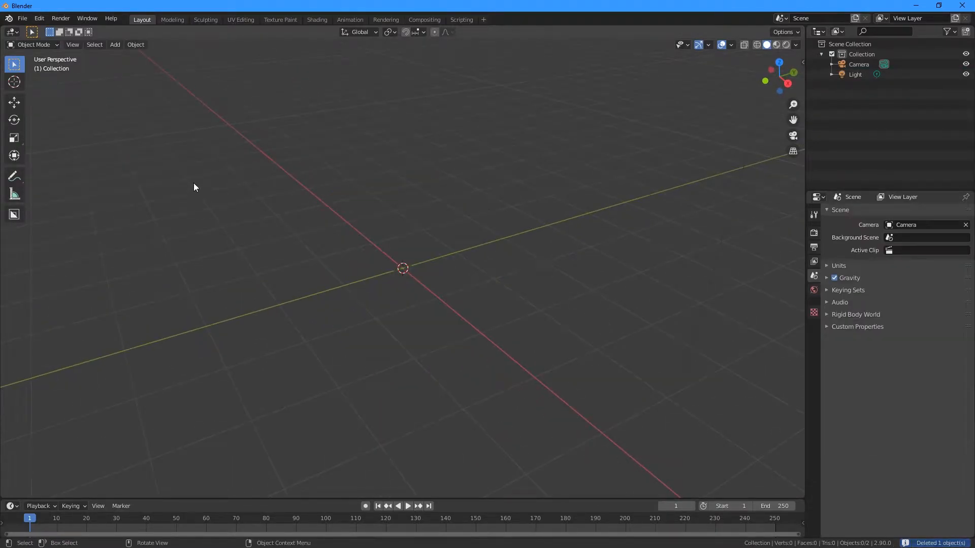
# Add a new cube mesh to the scene
pyautogui.click(115, 44)
pyautogui.moveTo(126, 58)
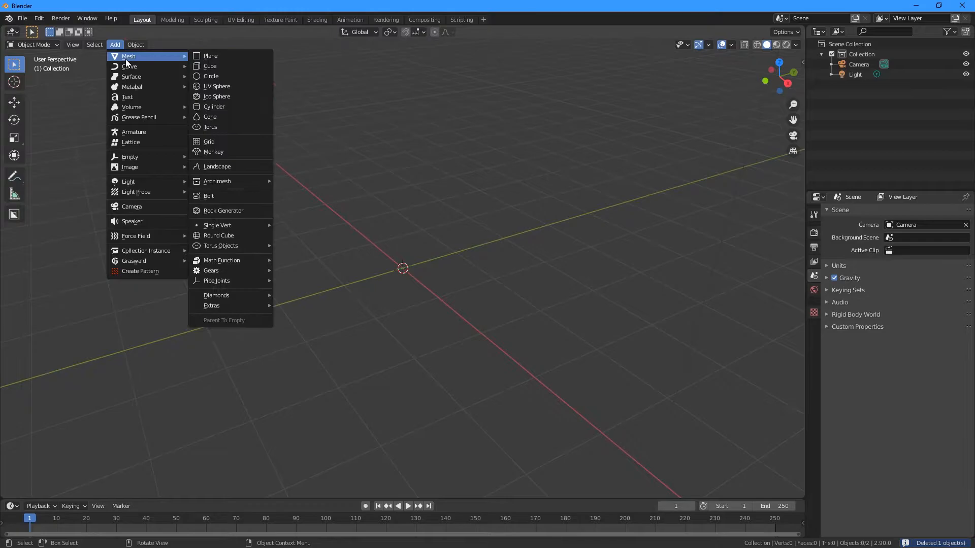
pyautogui.click(231, 66)
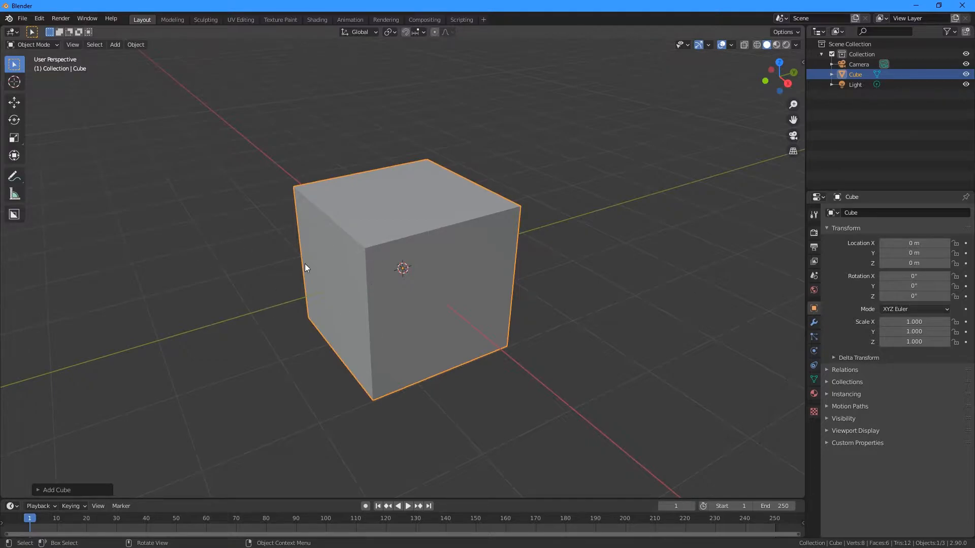
# Switch the new cube from Object Mode into Edit Mode
pyautogui.scroll(-1, 537, 239)
pyautogui.scroll(1, 533, 240)
pyautogui.moveTo(449, 248); pyautogui.dragTo(519, 220, button='middle')
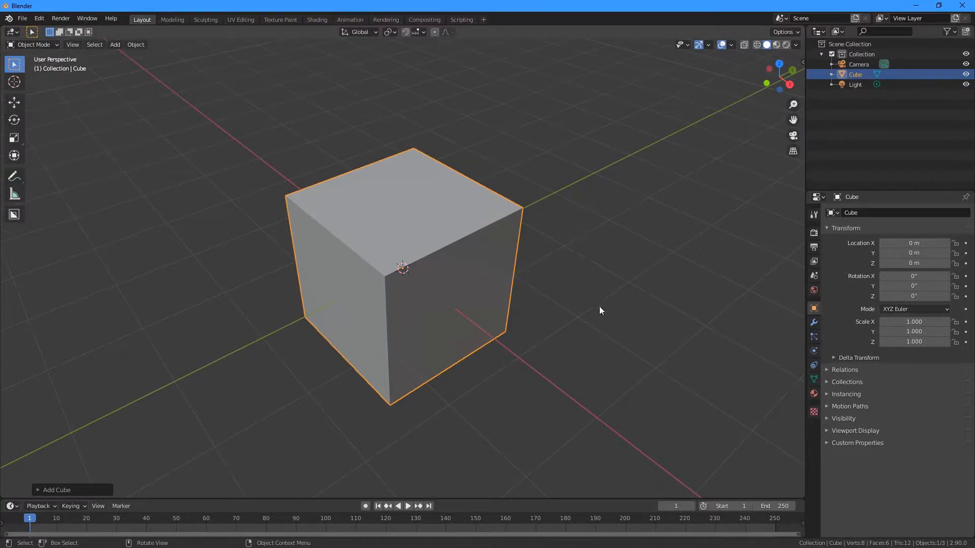
pyautogui.click(35, 44)
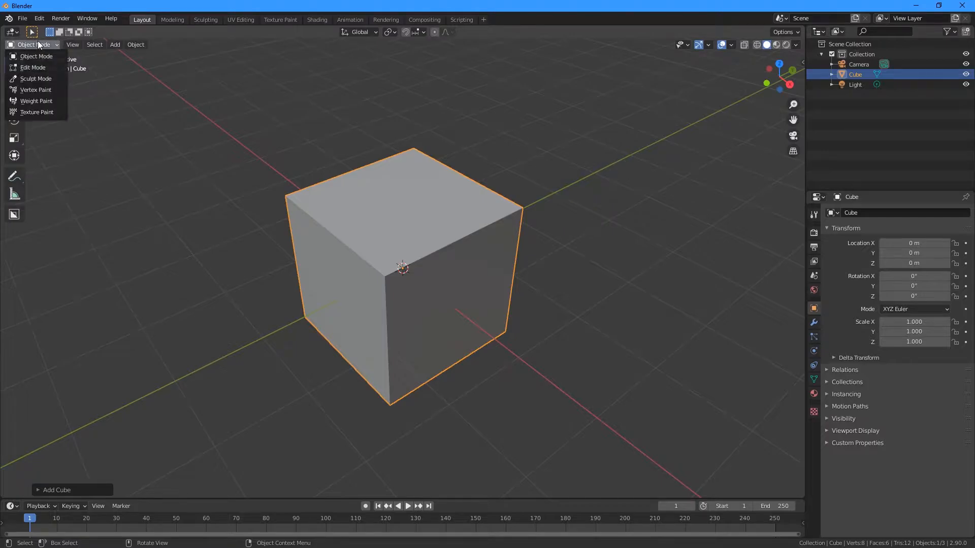
pyautogui.click(37, 56)
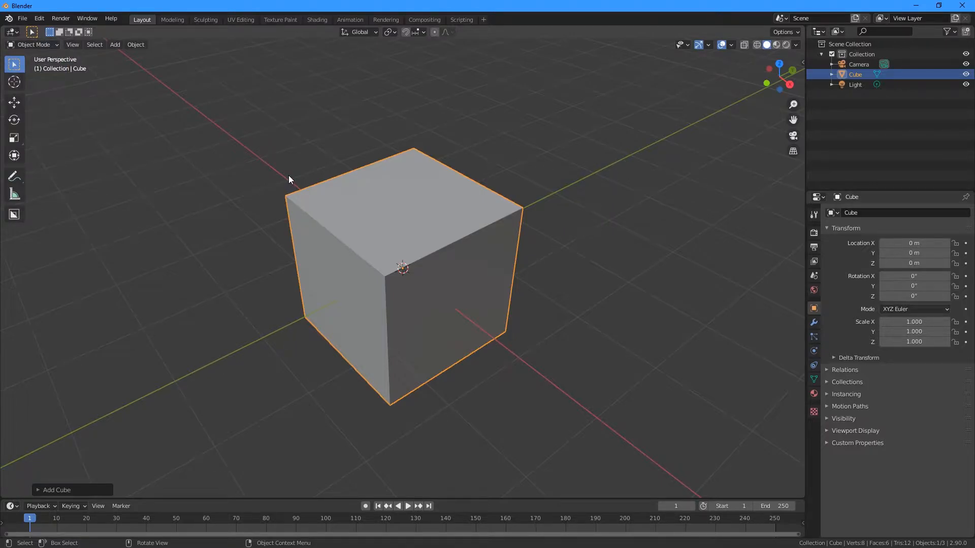
pyautogui.press('Tab')
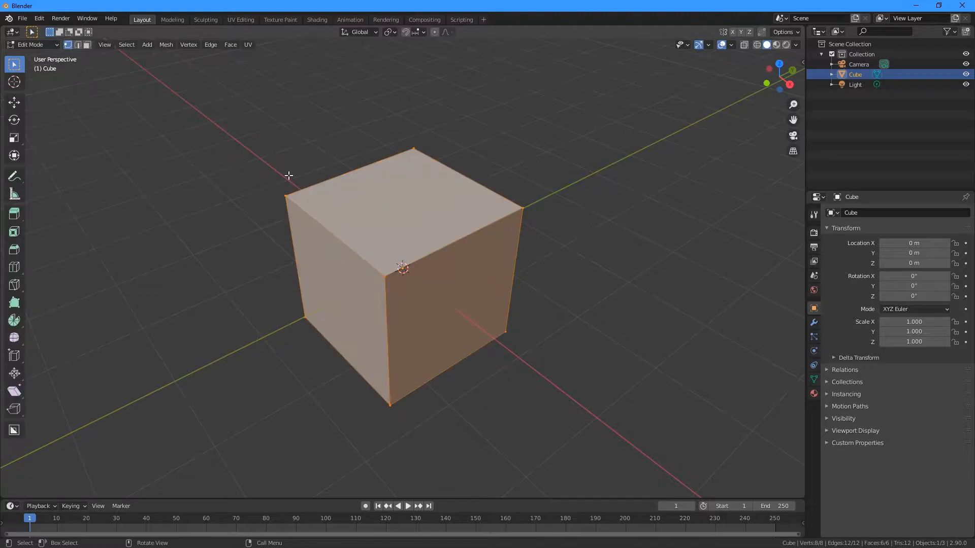
# Set the selection mode to faces and select the cube's top face
pyautogui.scroll(2, 592, 292)
pyautogui.scroll(-3, 592, 289)
pyautogui.scroll(1, 513, 290)
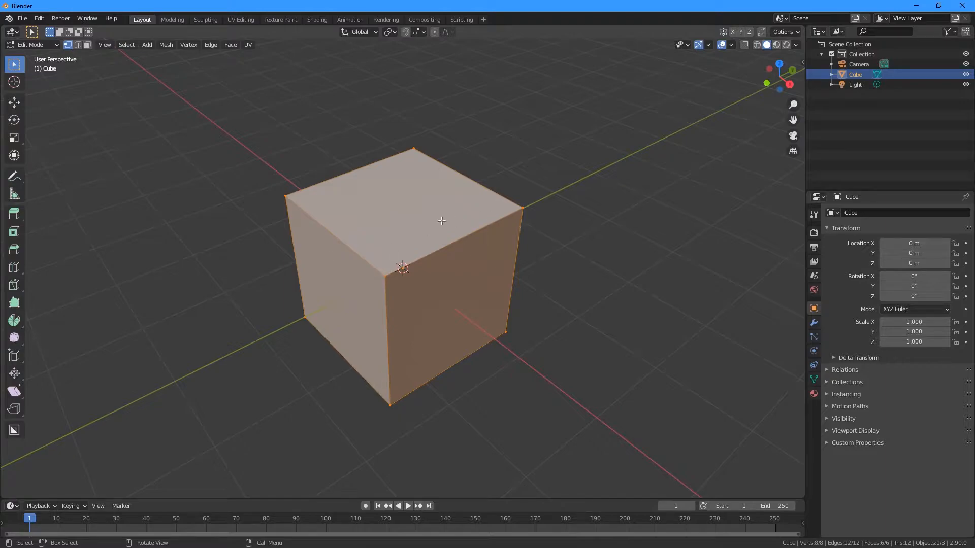
pyautogui.click(87, 45)
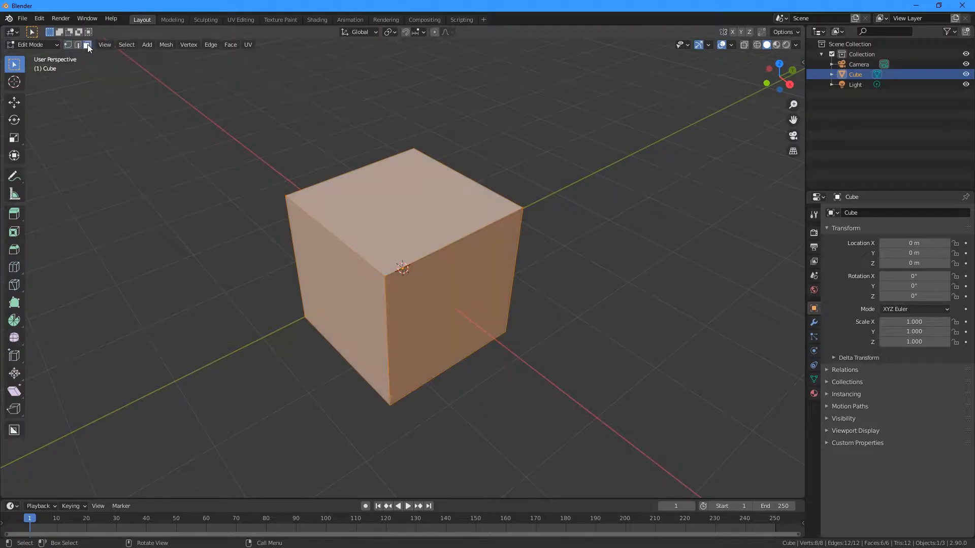
pyautogui.click(387, 225)
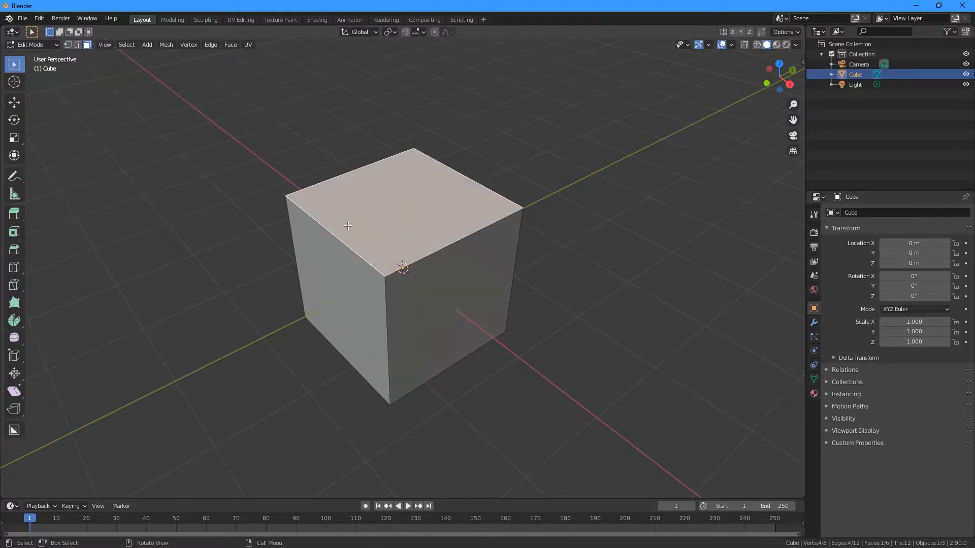
# Select the top face's front edge in edge selection mode, and the nearest corner in vertex selection mode
pyautogui.click(78, 45)
pyautogui.click(436, 254)
pyautogui.click(68, 45)
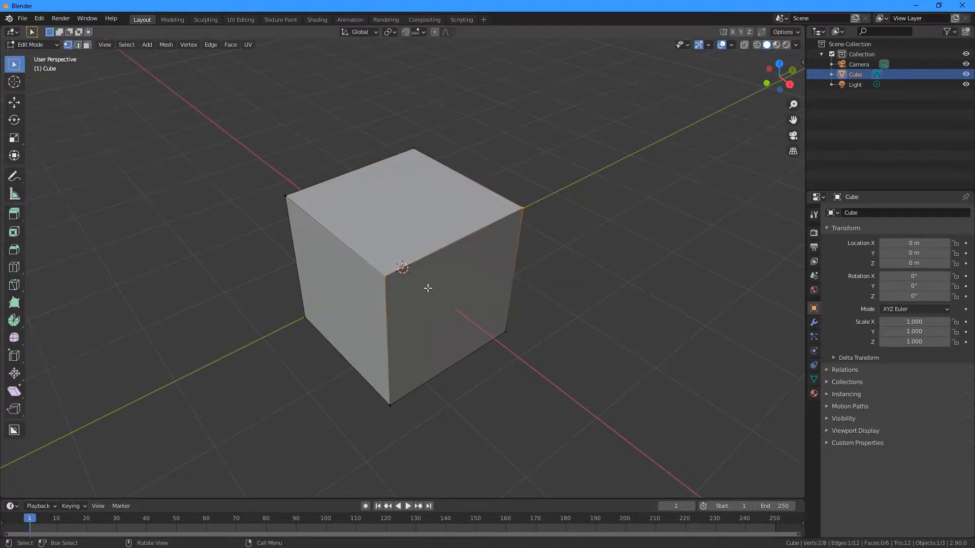
pyautogui.click(387, 274)
# Try moving the top face's front edge upward and outward in edge selection mode, and undo the moves
pyautogui.click(78, 44)
pyautogui.click(433, 250)
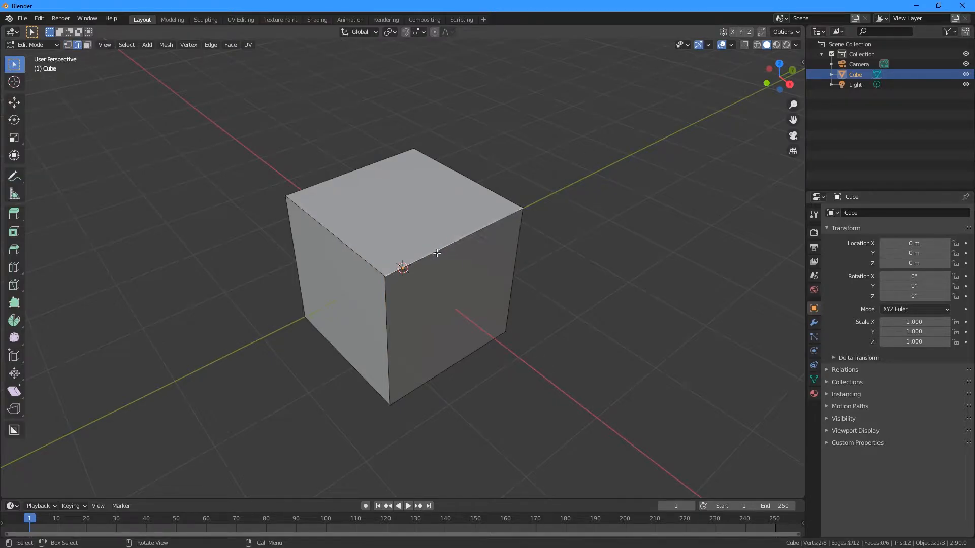
pyautogui.click(14, 102)
pyautogui.moveTo(461, 202); pyautogui.dragTo(460, 163)
pyautogui.moveTo(485, 217); pyautogui.dragTo(503, 228)
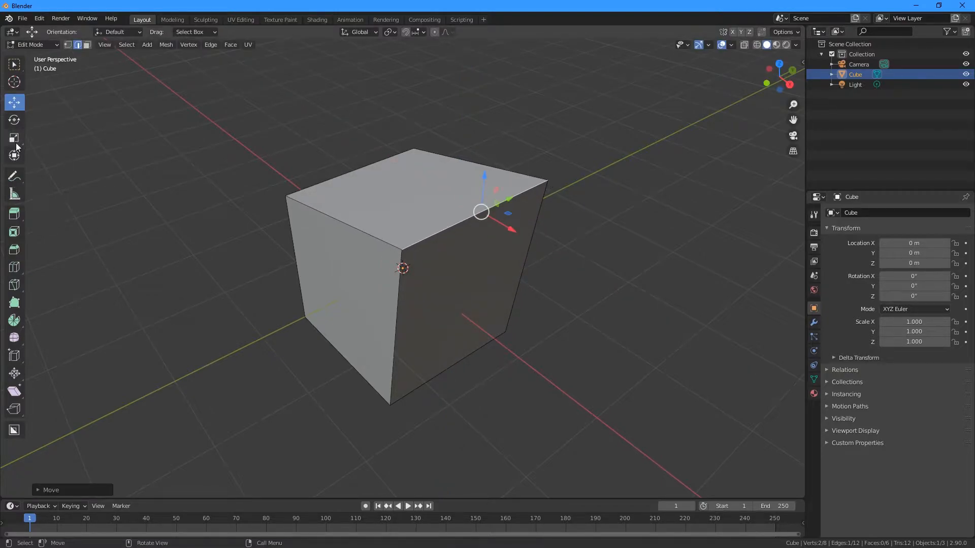
pyautogui.hotkey('ctrl', 'z')
pyautogui.click(20, 66)
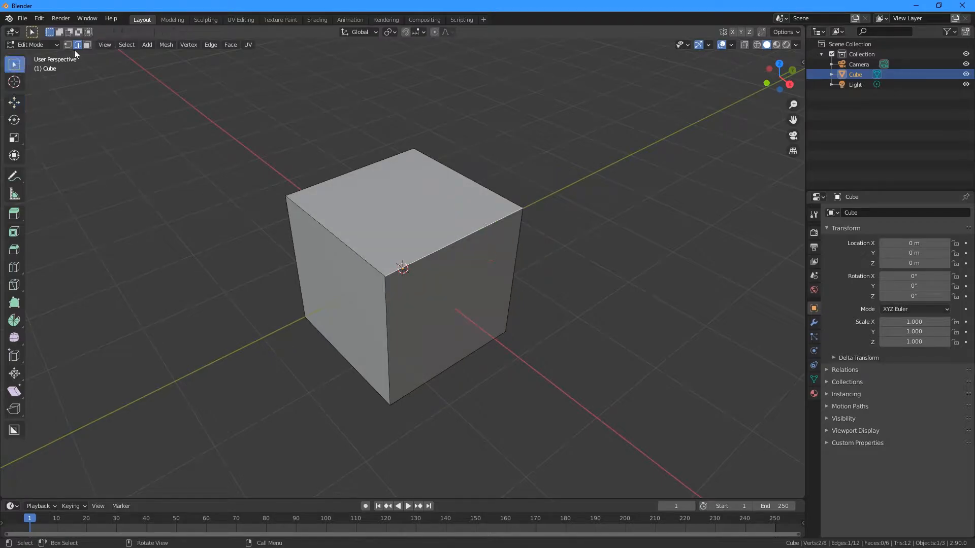
# Select the cube's top face in face selection mode and move it upward along Z to make the cube taller
pyautogui.click(88, 46)
pyautogui.click(408, 205)
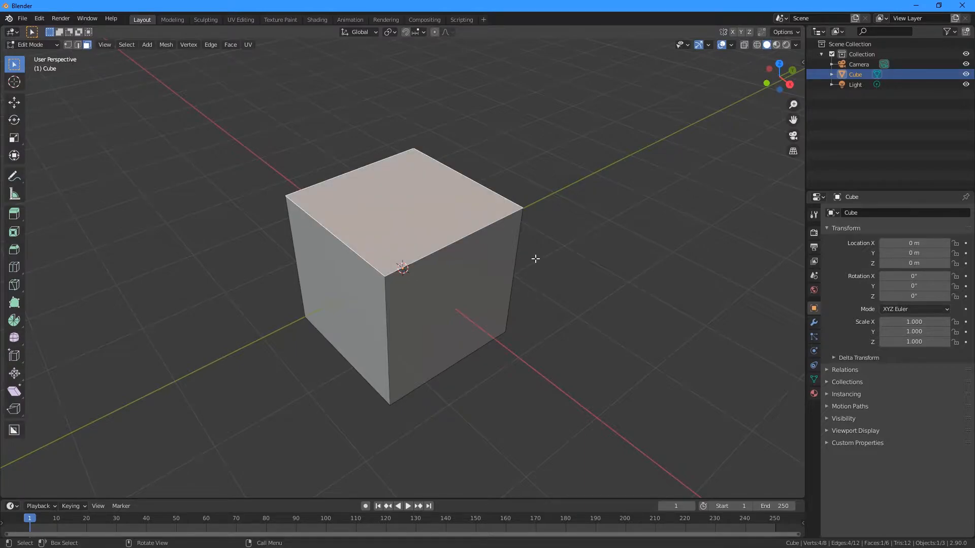
pyautogui.click(15, 103)
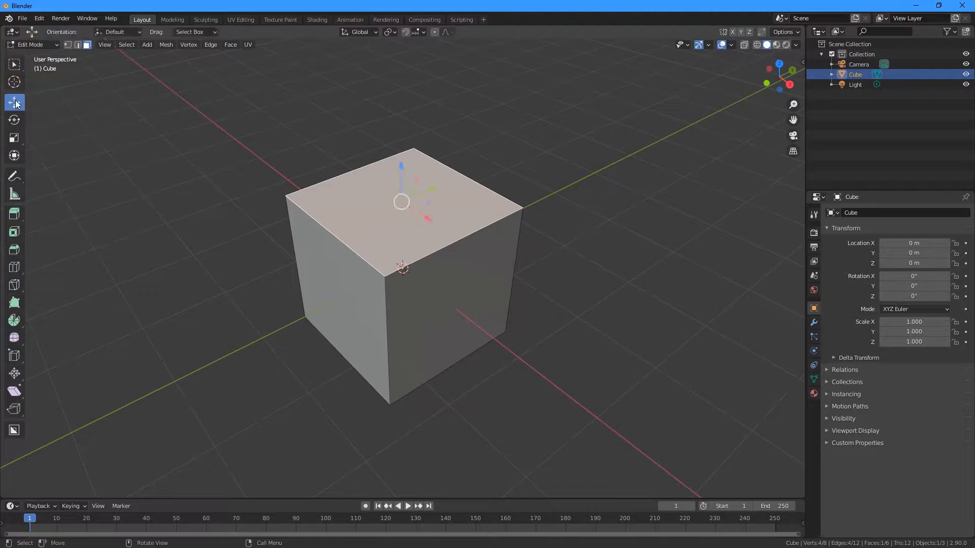
pyautogui.moveTo(401, 168); pyautogui.dragTo(397, 128)
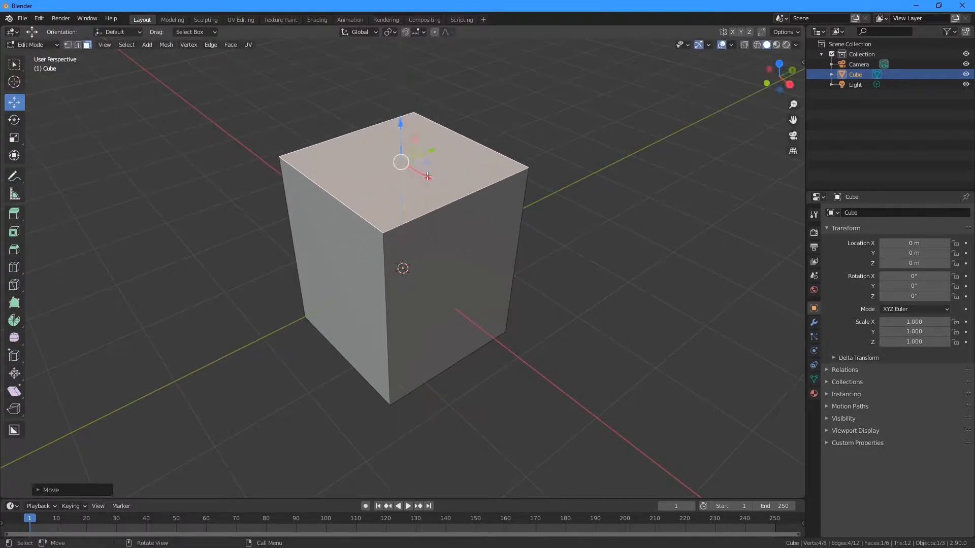
# Try shifting the top face sideways along X and Y, and undo both moves
pyautogui.moveTo(426, 177); pyautogui.dragTo(462, 207)
pyautogui.moveTo(474, 171); pyautogui.dragTo(454, 181)
pyautogui.moveTo(595, 265)
pyautogui.mouseDown(button='middle')
pyautogui.moveTo(562, 215)
pyautogui.moveTo(615, 266)
pyautogui.mouseUp(button='middle')
pyautogui.scroll(-2, 581, 231)
pyautogui.hotkey('ctrl', 'z')
pyautogui.hotkey('ctrl', 'z')
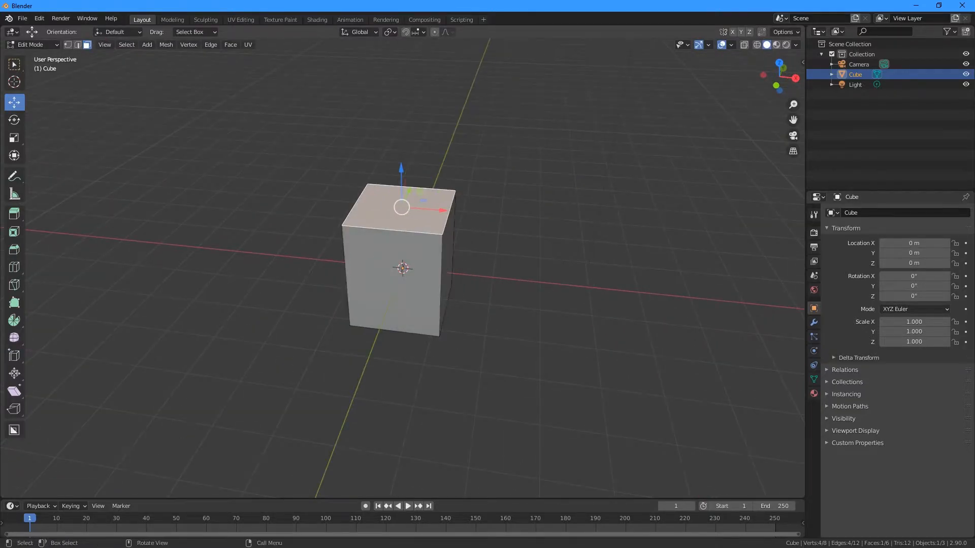
# Try rotating the top face slightly about the Z axis, and undo the rotation
pyautogui.click(14, 121)
pyautogui.moveTo(254, 200); pyautogui.dragTo(202, 202, button='middle')
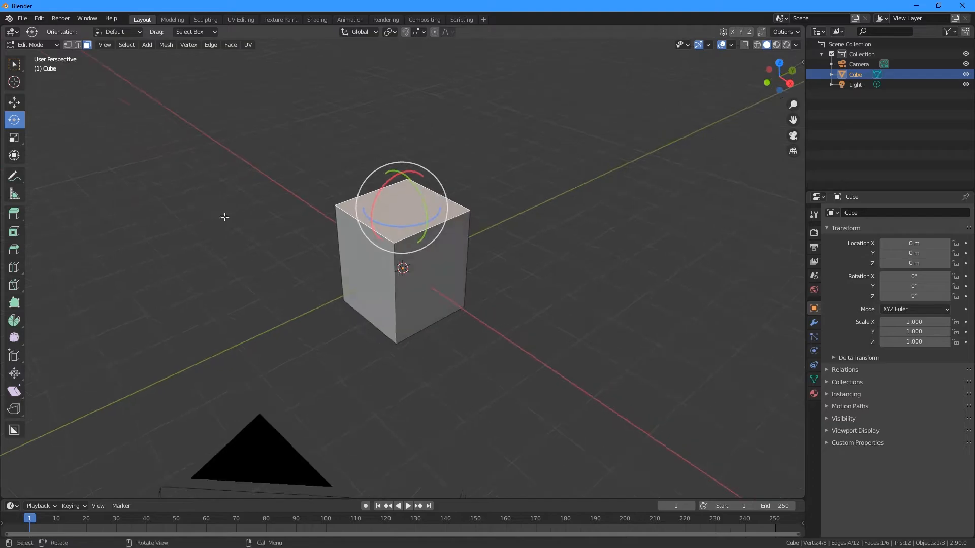
pyautogui.moveTo(402, 224)
pyautogui.mouseDown()
pyautogui.moveTo(413, 224)
pyautogui.moveTo(402, 220)
pyautogui.mouseUp()
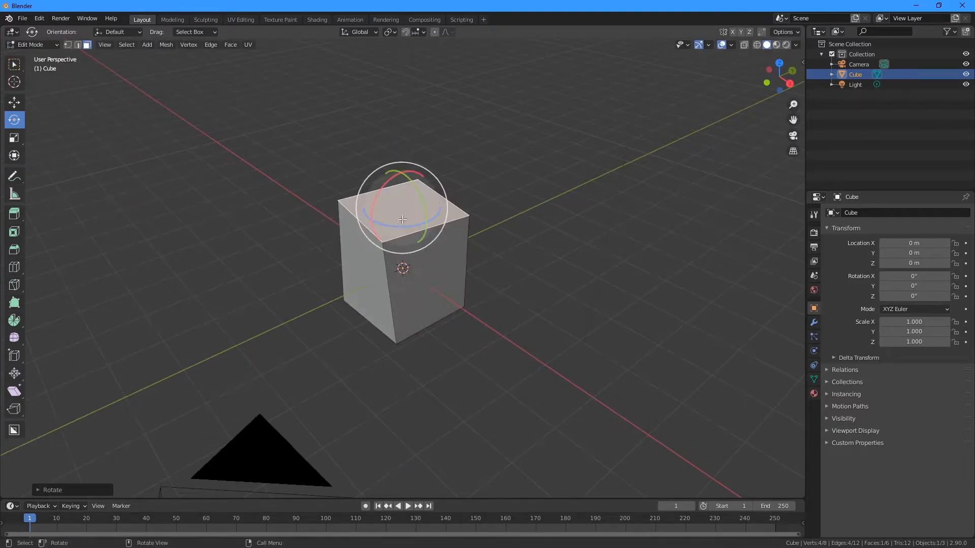
pyautogui.hotkey('ctrl', 'z')
# Try scaling the top face larger and smaller with the Scale tool, and revert it to its original size
pyautogui.moveTo(427, 211); pyautogui.dragTo(244, 183, button='middle')
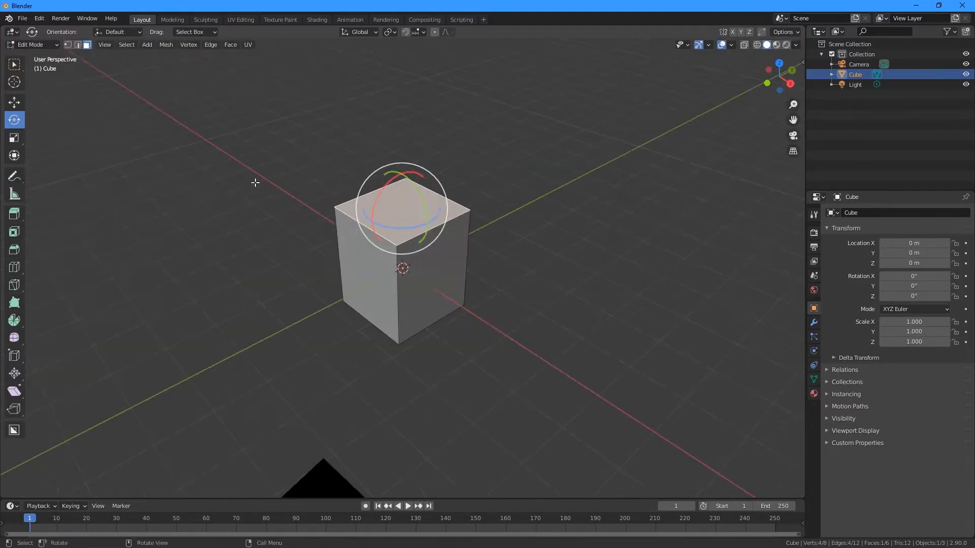
pyautogui.click(14, 137)
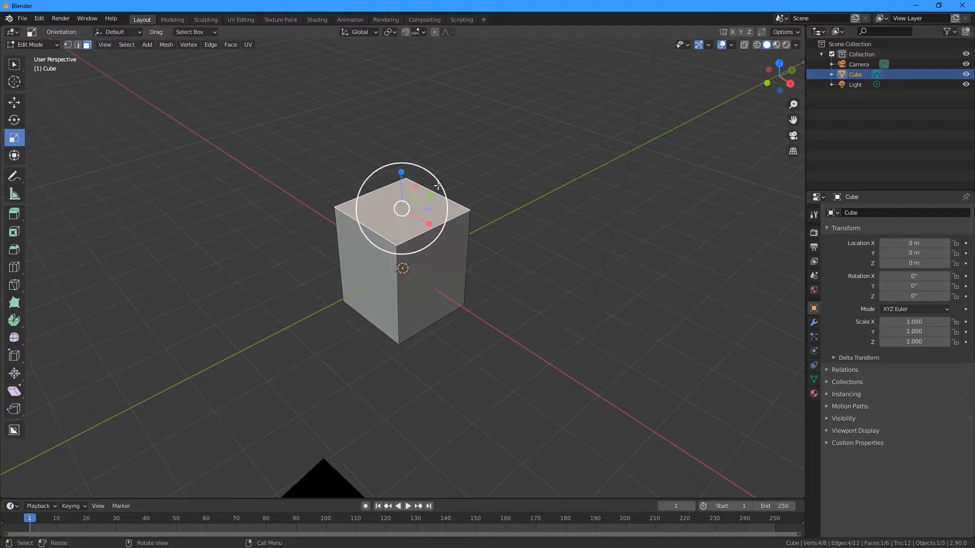
pyautogui.moveTo(438, 186); pyautogui.dragTo(466, 170)
pyautogui.moveTo(554, 261); pyautogui.dragTo(544, 240, button='middle')
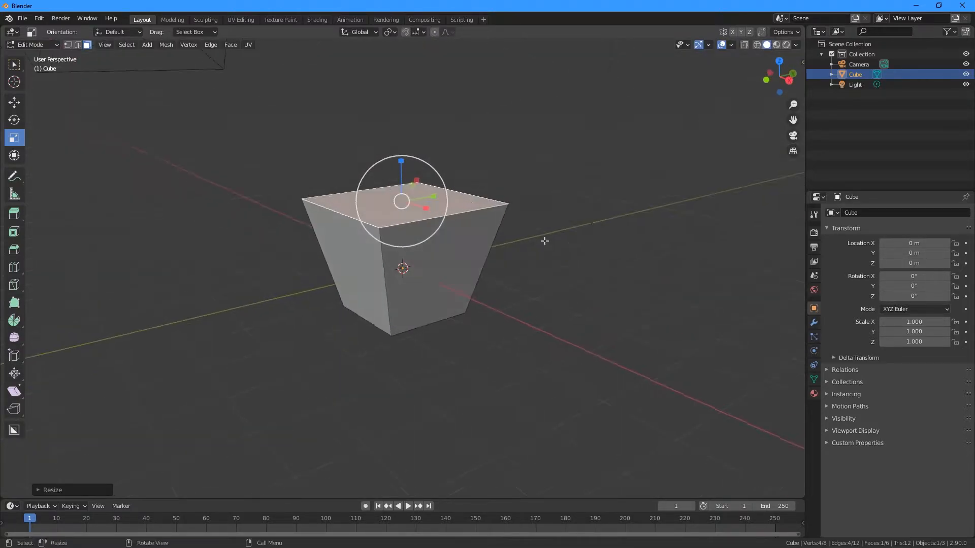
pyautogui.moveTo(438, 175); pyautogui.dragTo(407, 209)
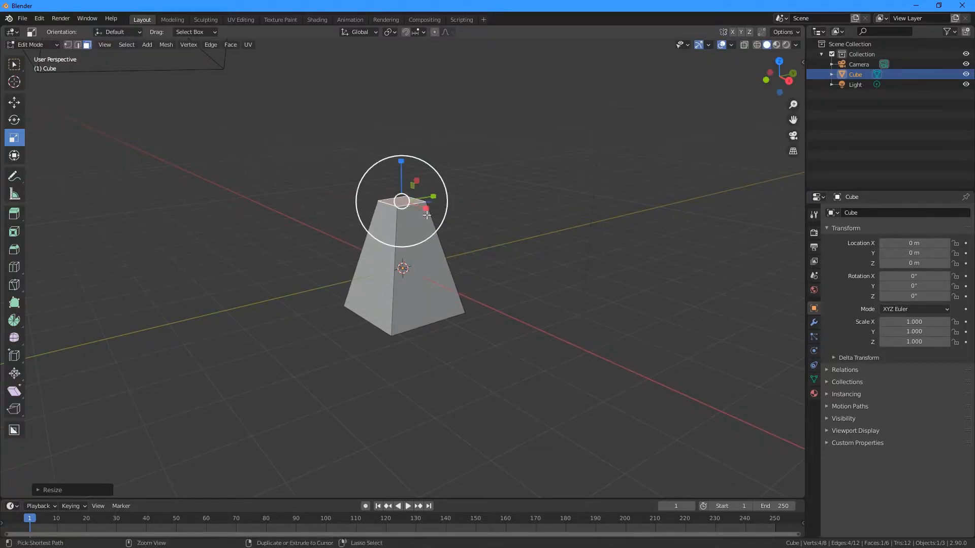
pyautogui.hotkey('ctrl', 'z')
pyautogui.hotkey('ctrl', 'z')
pyautogui.moveTo(618, 171); pyautogui.dragTo(424, 214, button='middle')
pyautogui.moveTo(424, 213); pyautogui.dragTo(433, 308)
pyautogui.press('Escape')
pyautogui.moveTo(432, 308); pyautogui.dragTo(216, 185, button='middle')
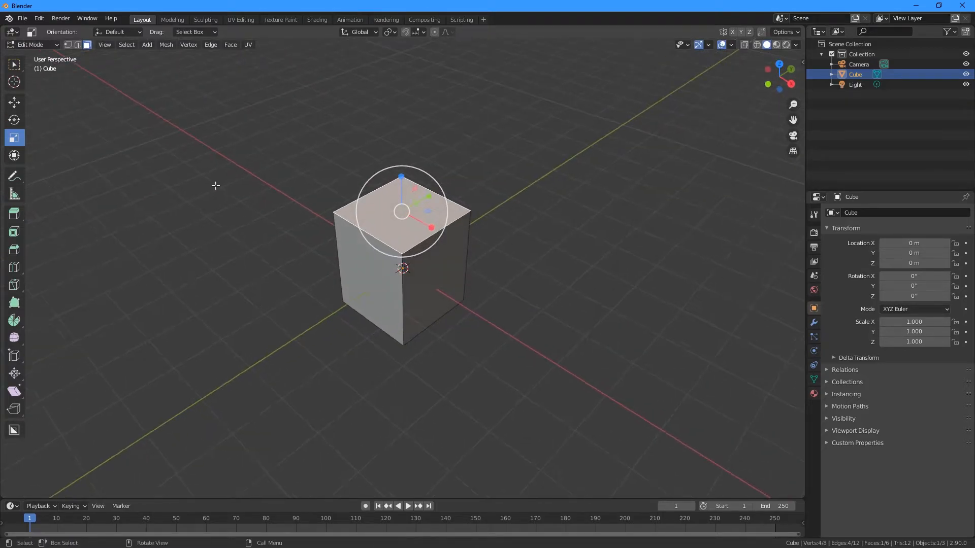
# Try moving the top face's front edge outward along X and upward along Z in edge selection mode, and undo both moves
pyautogui.click(15, 156)
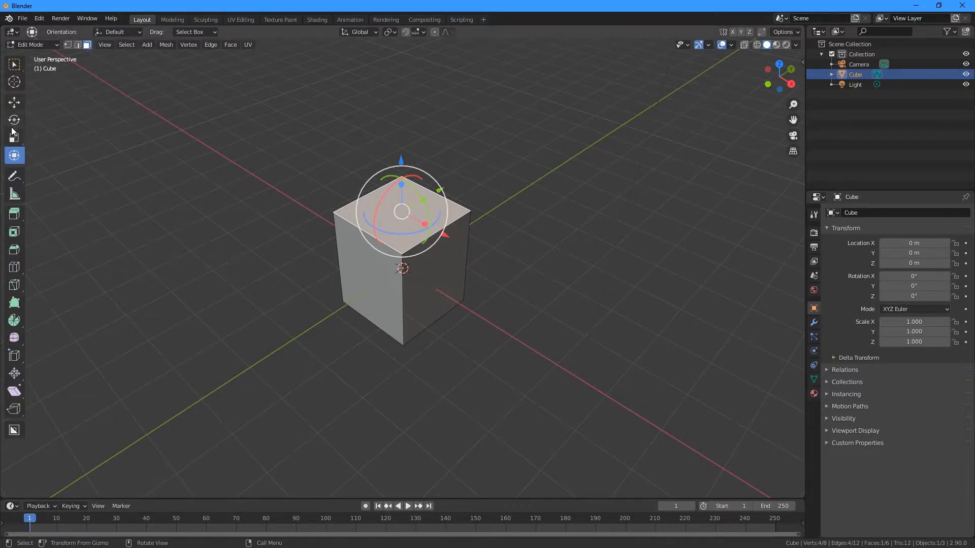
pyautogui.click(14, 102)
pyautogui.click(77, 45)
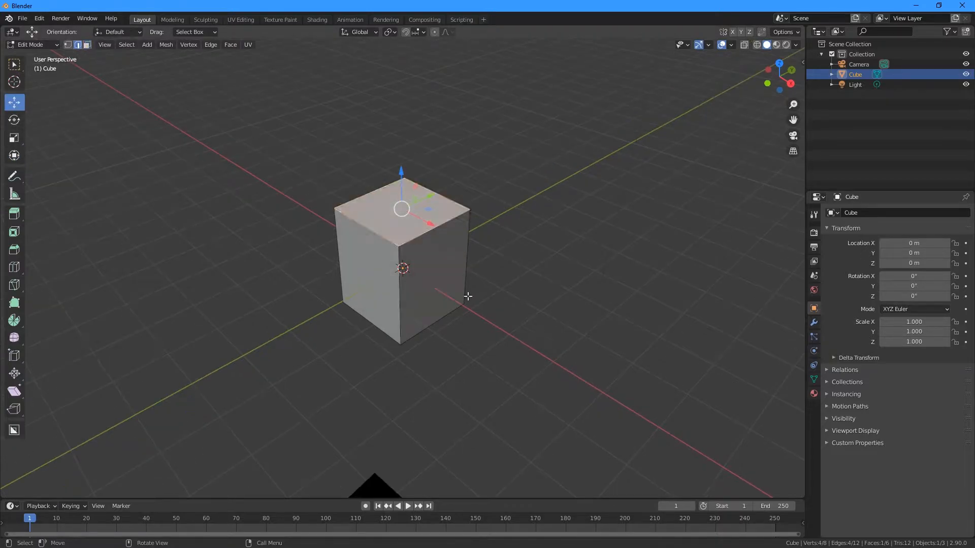
pyautogui.click(418, 237)
pyautogui.moveTo(573, 240); pyautogui.dragTo(579, 252, button='middle')
pyautogui.scroll(2, 573, 231)
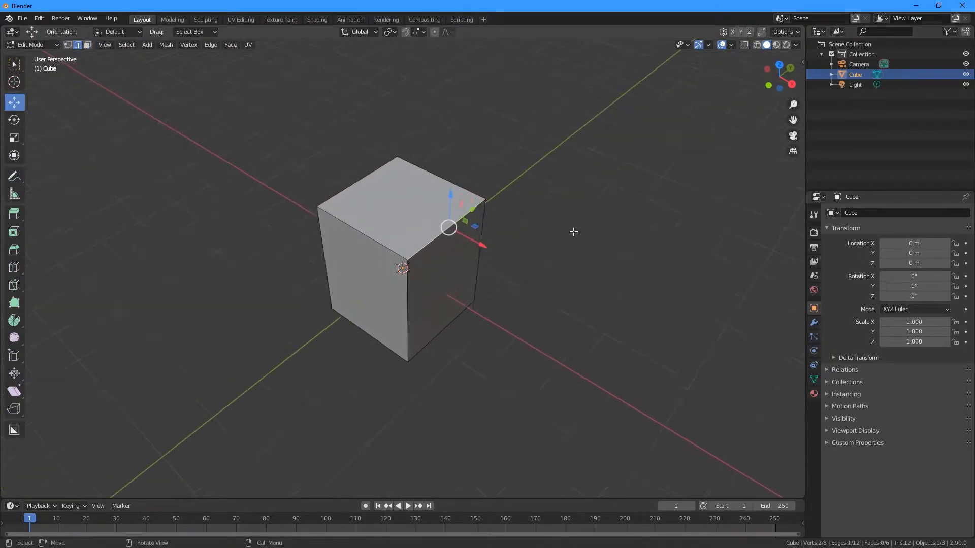
pyautogui.moveTo(491, 235); pyautogui.dragTo(518, 249)
pyautogui.moveTo(493, 202); pyautogui.dragTo(496, 167)
pyautogui.hotkey('ctrl', 'z')
pyautogui.hotkey('ctrl', 'z')
# Try rotating the selected top front edge about the Z axis, and undo the rotation
pyautogui.click(13, 119)
pyautogui.moveTo(477, 242); pyautogui.dragTo(495, 237)
pyautogui.hotkey('ctrl', 'z')
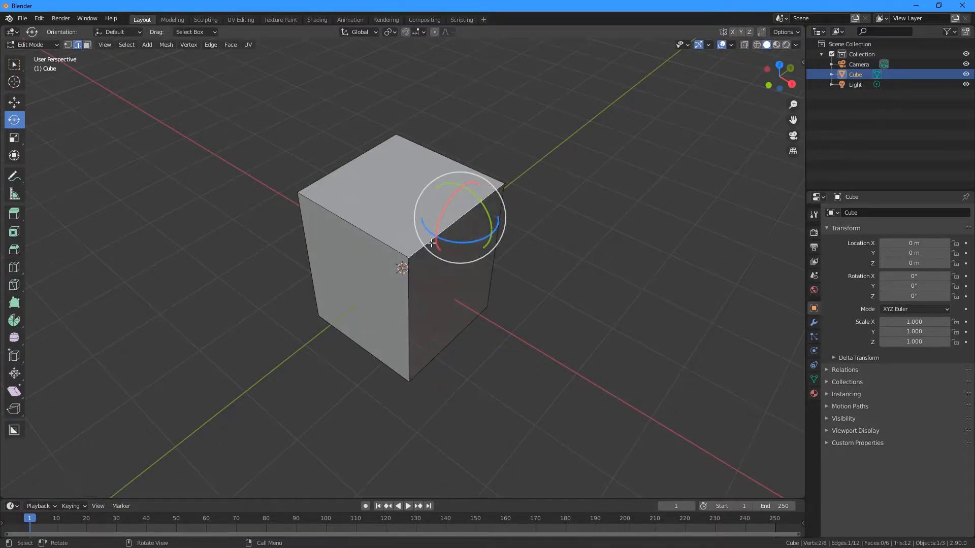
# Try scaling the selected top front edge, uniformly and along the Y axis
pyautogui.click(14, 138)
pyautogui.moveTo(506, 232); pyautogui.dragTo(535, 220)
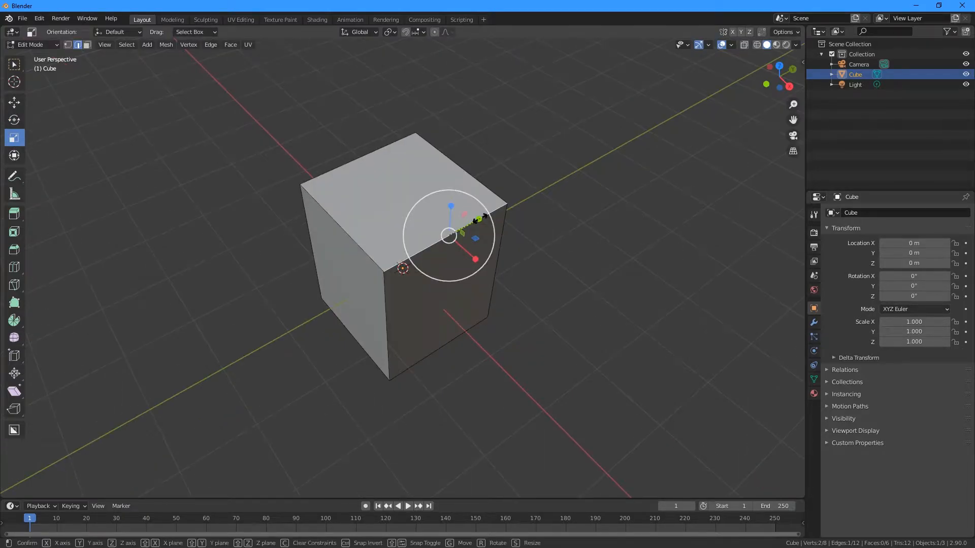
pyautogui.moveTo(479, 221); pyautogui.dragTo(523, 196)
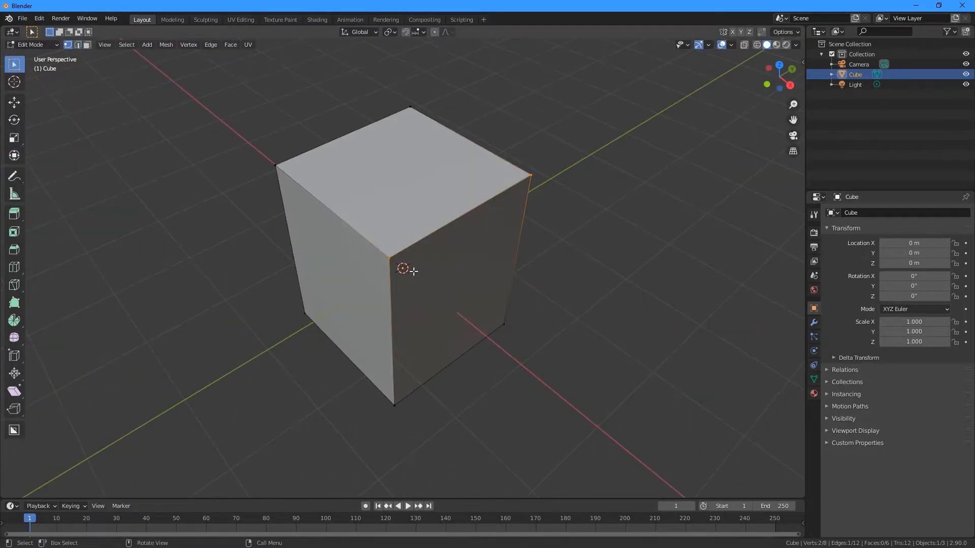
# Try moving the top face's nearest corner vertex upward along Z, and undo the move
pyautogui.click(389, 258)
pyautogui.click(15, 105)
pyautogui.moveTo(390, 231)
pyautogui.mouseDown()
pyautogui.moveTo(392, 204)
pyautogui.moveTo(391, 220)
pyautogui.mouseUp()
pyautogui.hotkey('ctrl', 'z')
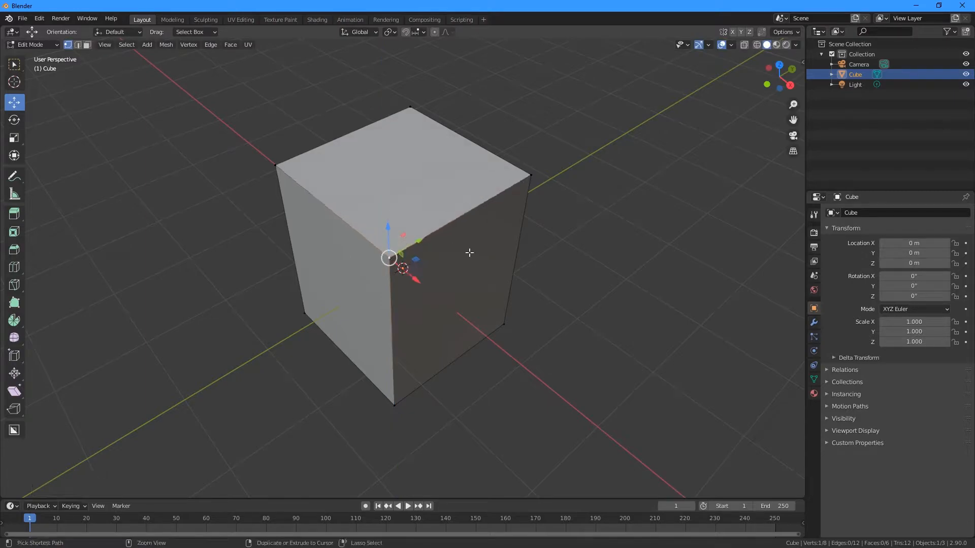
# Return to the Select Box tool and select the cube's top face in face selection mode
pyautogui.click(14, 64)
pyautogui.click(94, 51)
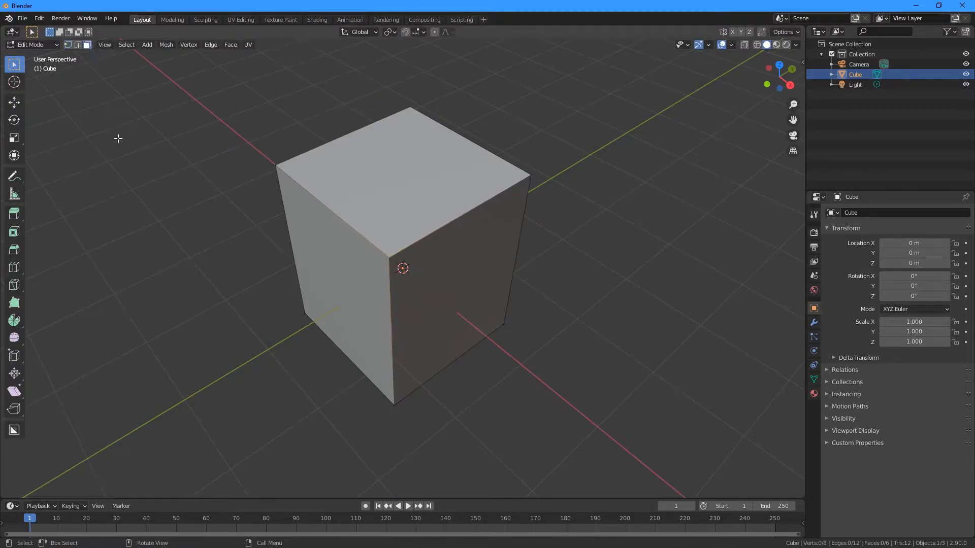
pyautogui.click(407, 201)
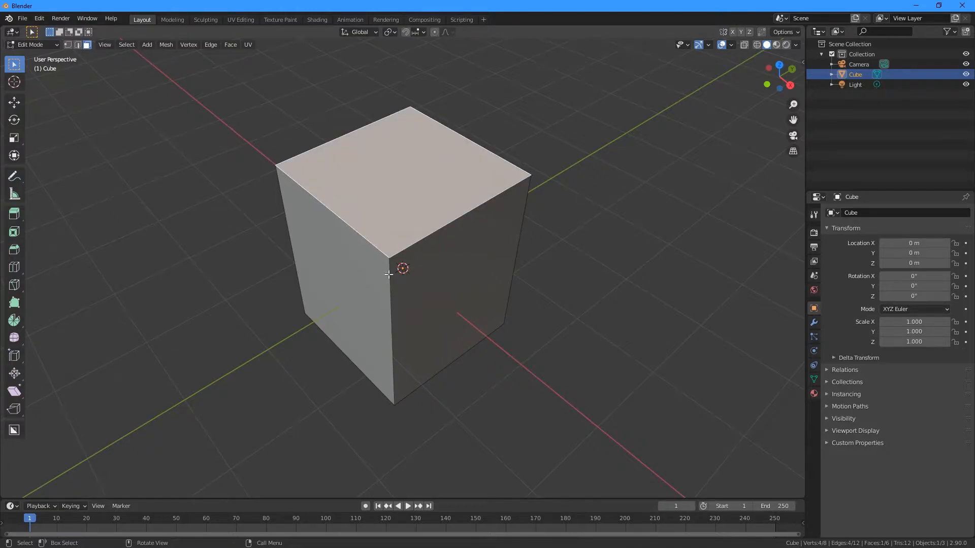
# Try moving two opposite side faces of the cube together along the Y axis, and undo the move
pyautogui.click(364, 267)
pyautogui.moveTo(577, 256); pyautogui.dragTo(446, 231, button='middle')
pyautogui.keyDown('shift'); pyautogui.click(454, 244); pyautogui.keyUp('shift')
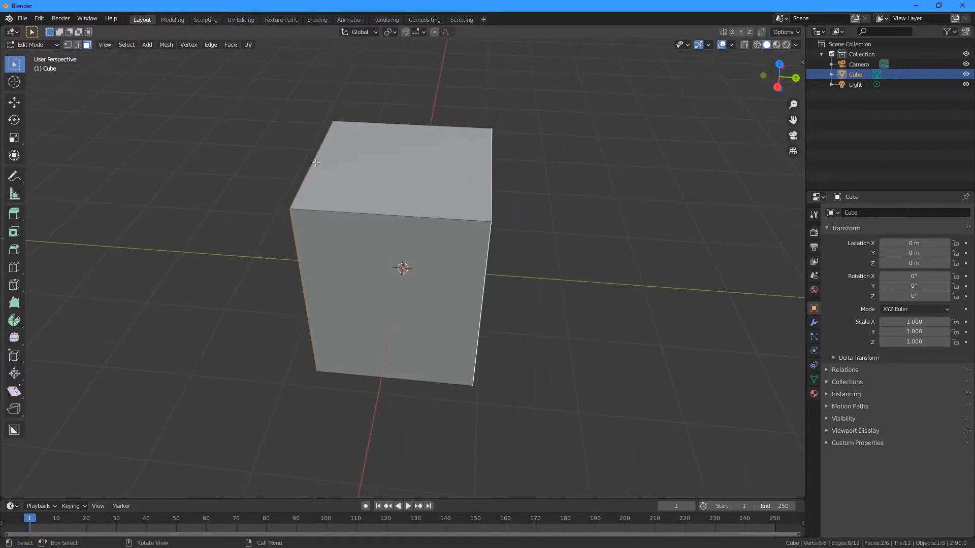
pyautogui.click(14, 103)
pyautogui.moveTo(450, 259)
pyautogui.mouseDown()
pyautogui.moveTo(433, 252)
pyautogui.moveTo(498, 251)
pyautogui.moveTo(461, 256)
pyautogui.mouseUp()
pyautogui.hotkey('ctrl', 'z')
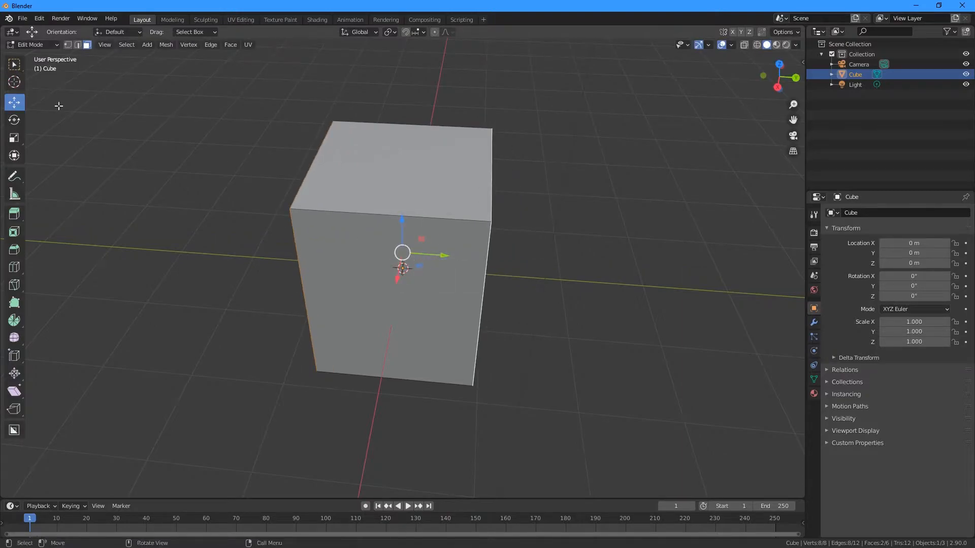
# Try scaling the two selected opposite side faces along the Y axis and along the X axis
pyautogui.click(14, 138)
pyautogui.moveTo(442, 253); pyautogui.dragTo(424, 270)
pyautogui.moveTo(424, 270); pyautogui.dragTo(412, 270, button='middle')
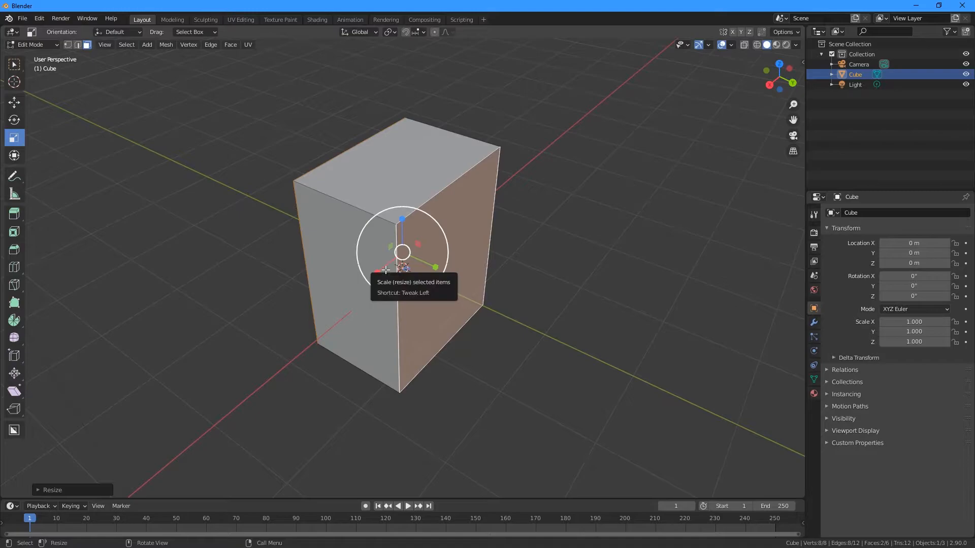
pyautogui.moveTo(380, 267)
pyautogui.mouseDown()
pyautogui.moveTo(344, 287)
pyautogui.moveTo(386, 264)
pyautogui.mouseUp()
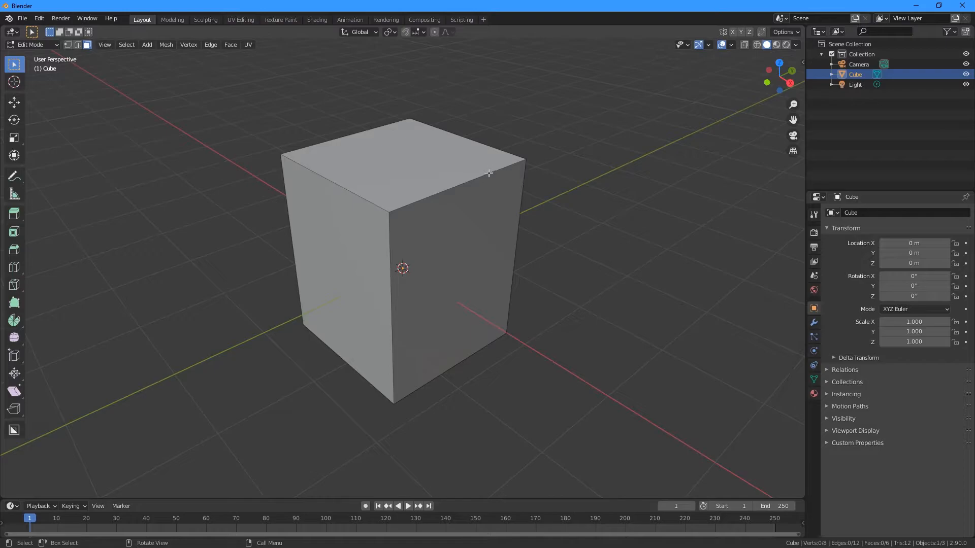
# Try bevelling a single top edge of the cube in edge selection mode, and undo the bevel
pyautogui.moveTo(418, 174); pyautogui.dragTo(362, 167, button='middle')
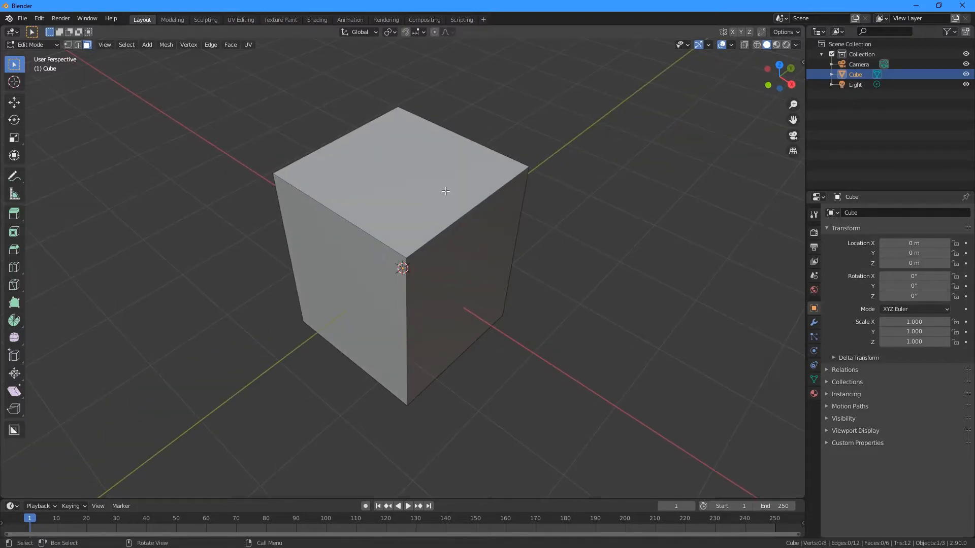
pyautogui.click(78, 45)
pyautogui.click(467, 218)
pyautogui.moveTo(487, 230); pyautogui.dragTo(489, 222, button='middle')
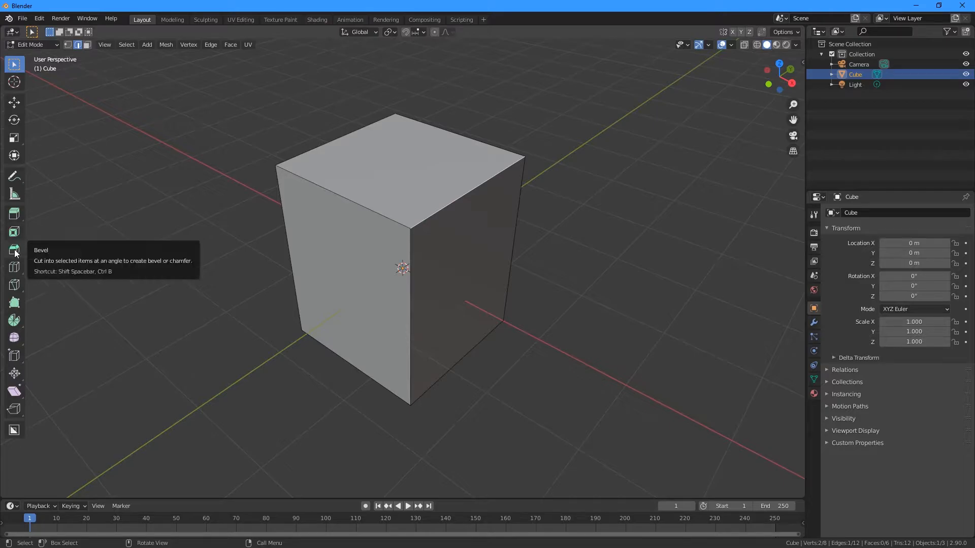
pyautogui.hotkey('ctrl', 'b')
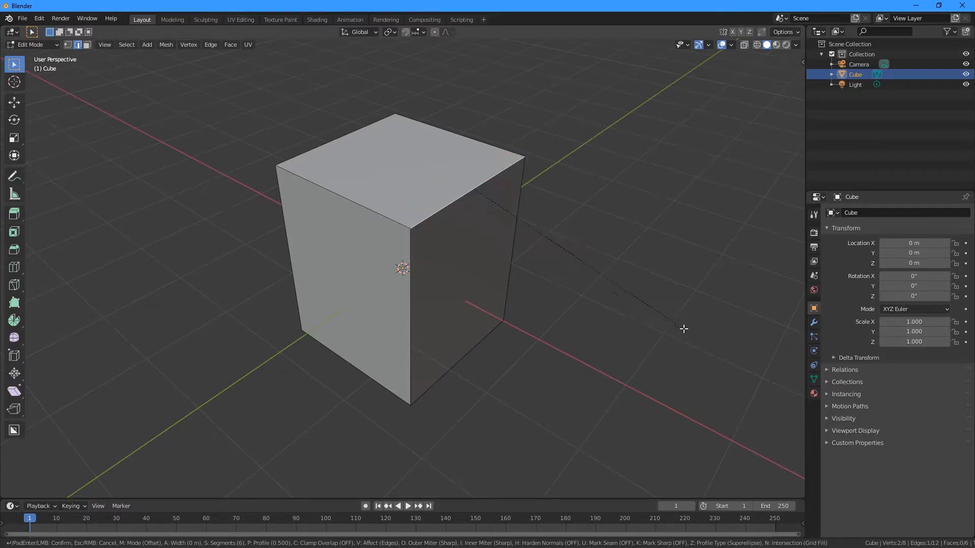
pyautogui.click(718, 376)
pyautogui.moveTo(592, 322); pyautogui.dragTo(358, 251, button='middle')
pyautogui.hotkey('alt', 'a')
pyautogui.hotkey('ctrl', 'z')
pyautogui.hotkey('ctrl', 'z')
# Try bevelling two opposite top edges together with different segment counts, ending at 5 segments, and undo the bevel
pyautogui.keyDown('shift'); pyautogui.click(294, 218); pyautogui.keyUp('shift')
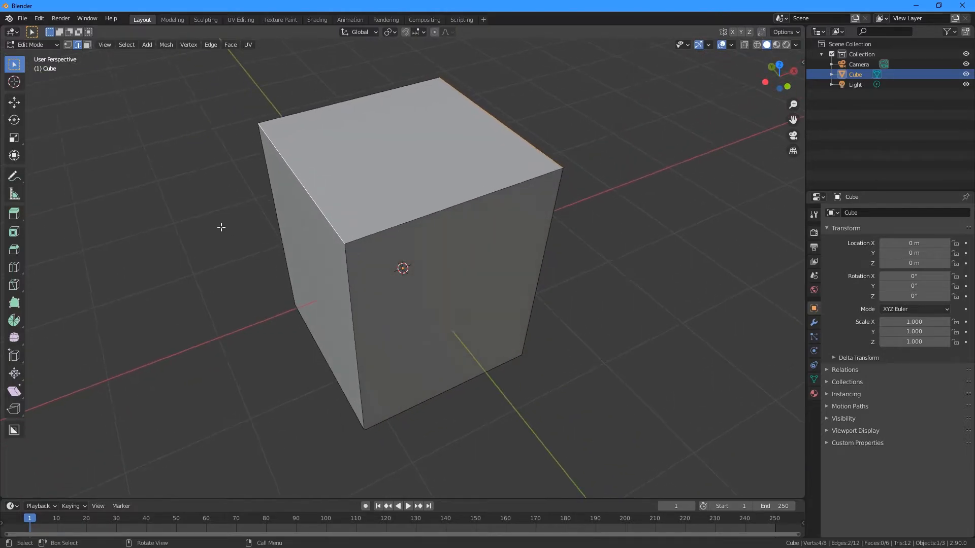
pyautogui.hotkey('ctrl', 'b')
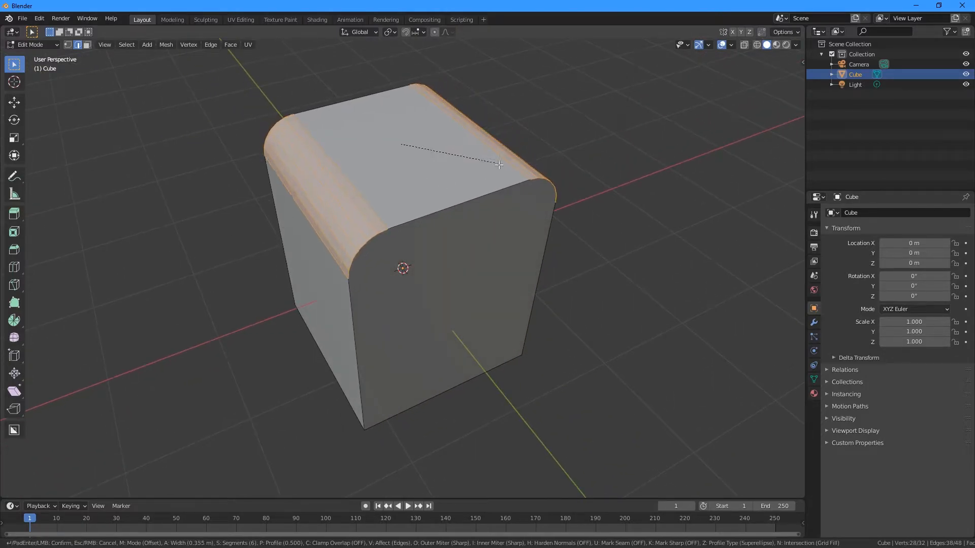
pyautogui.scroll(-5, 528, 182)
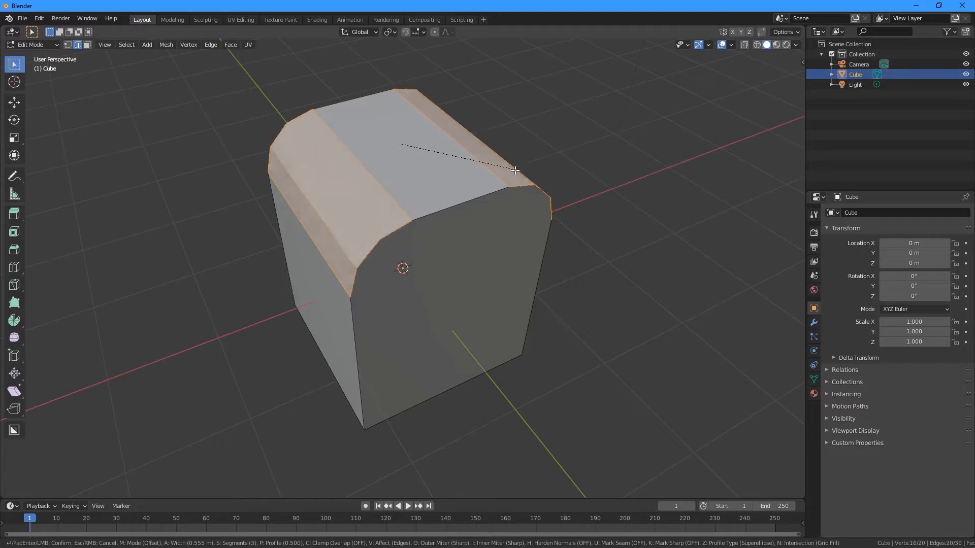
pyautogui.scroll(5, 513, 170)
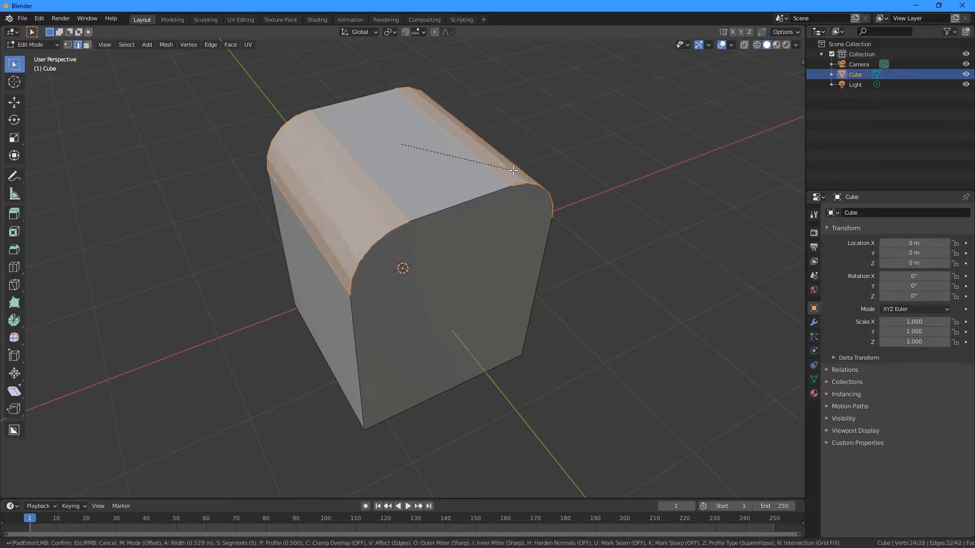
pyautogui.click(513, 171)
pyautogui.hotkey('ctrl', 'z')
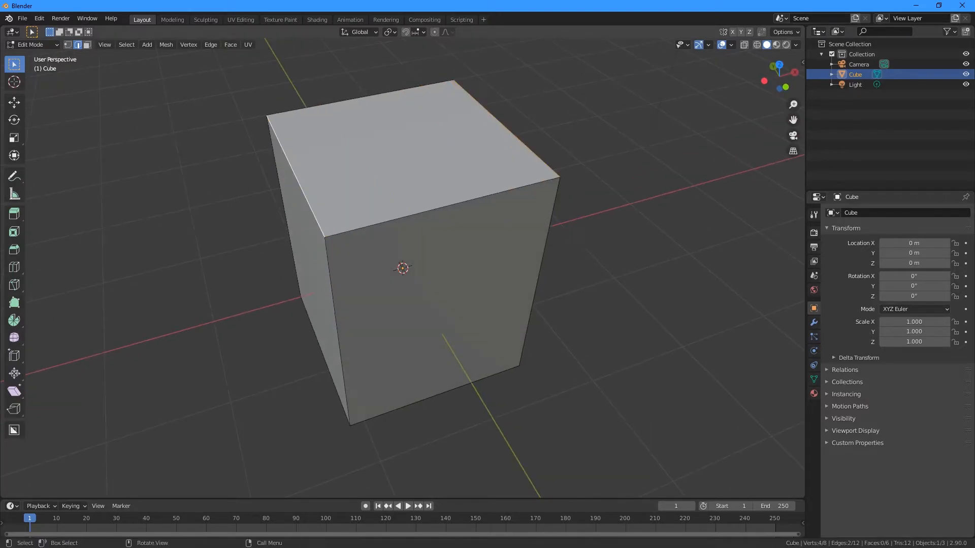
# Bevel all edges around the cube's top face with 5 segments in face selection mode
pyautogui.click(409, 179)
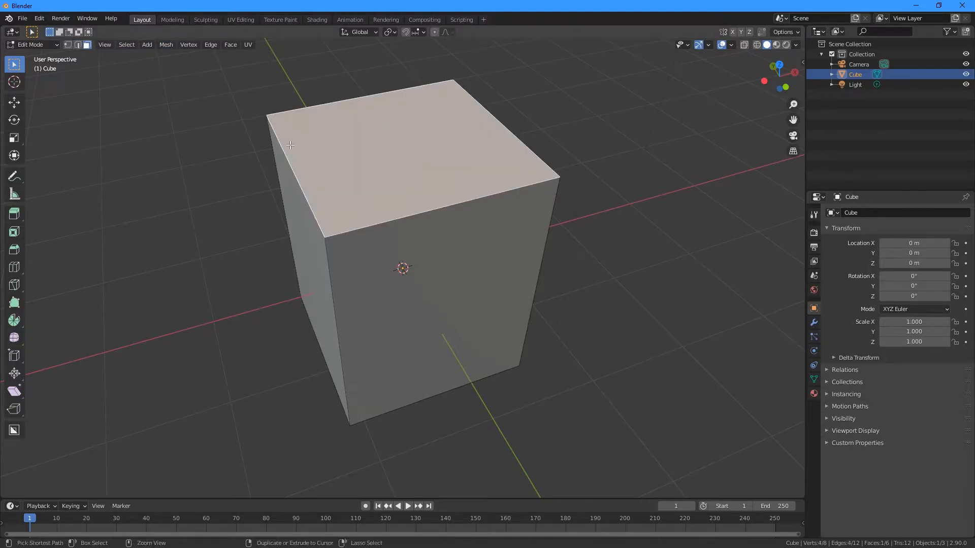
pyautogui.hotkey('ctrl', 'b')
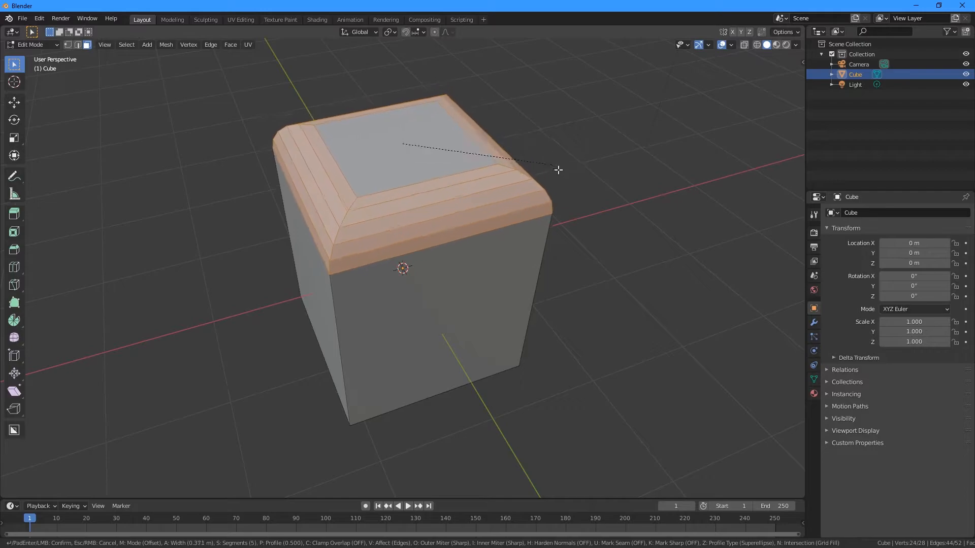
pyautogui.click(554, 213)
pyautogui.moveTo(579, 252); pyautogui.dragTo(543, 239, button='middle')
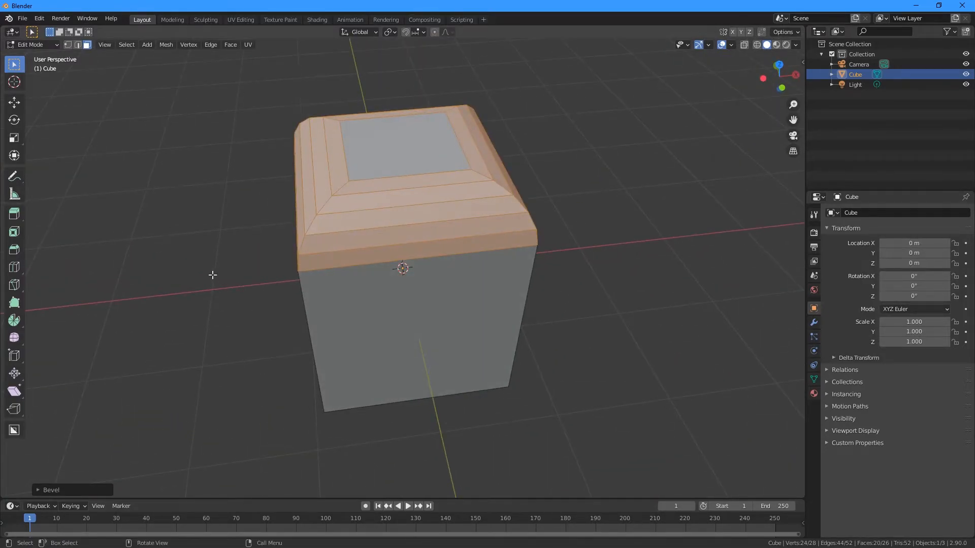
# Extrude the small flat top face of the bevelled cube straight upward to form a neck block
pyautogui.click(440, 156)
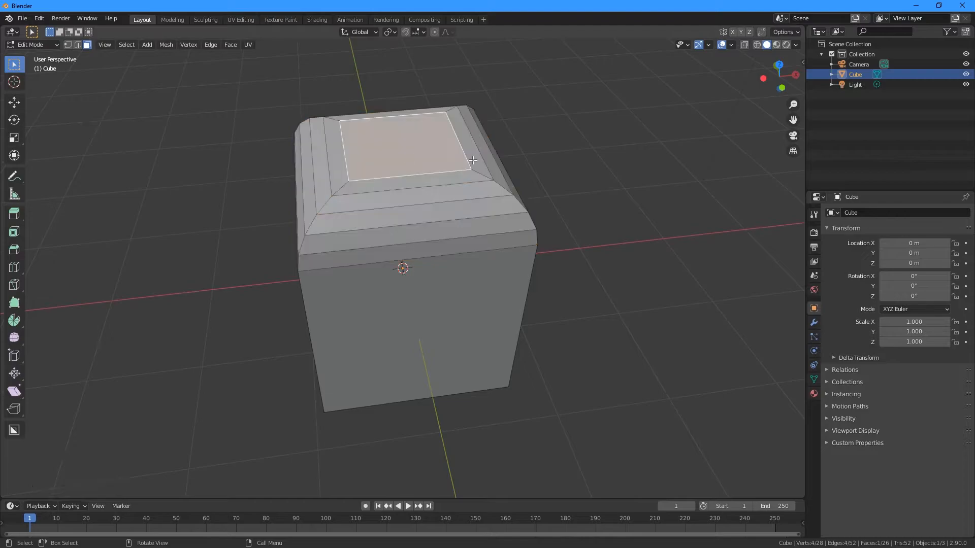
pyautogui.moveTo(566, 231); pyautogui.dragTo(564, 277, button='middle')
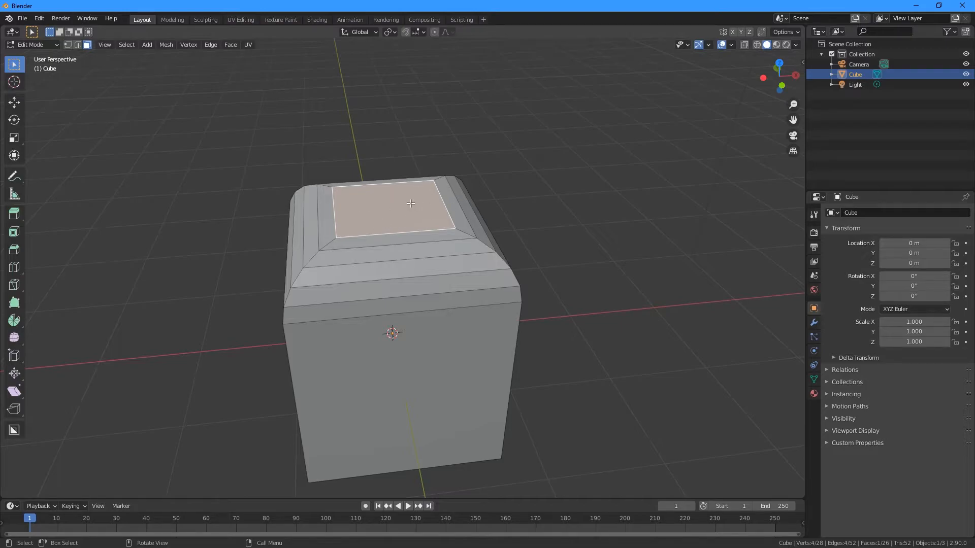
pyautogui.press('e')
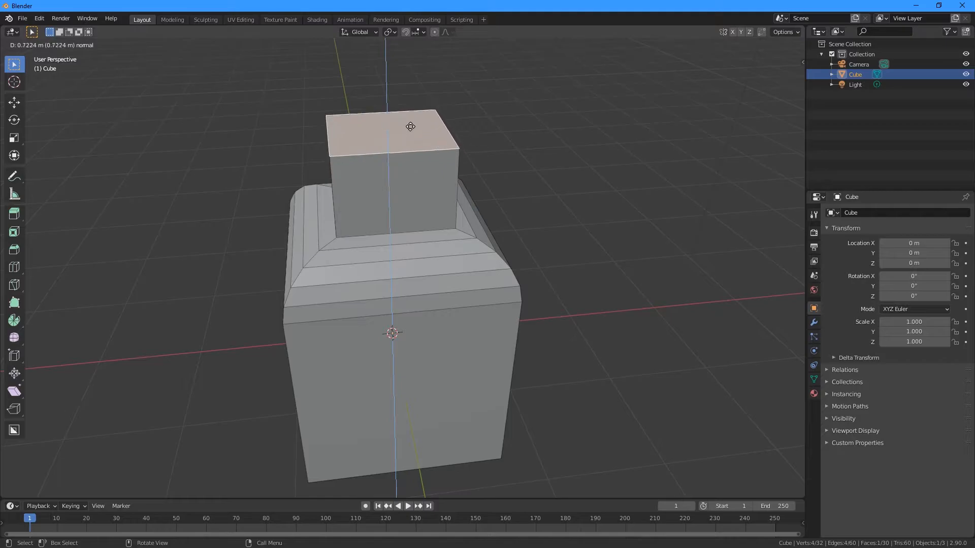
pyautogui.click(414, 108)
pyautogui.moveTo(414, 108); pyautogui.dragTo(466, 218, button='middle')
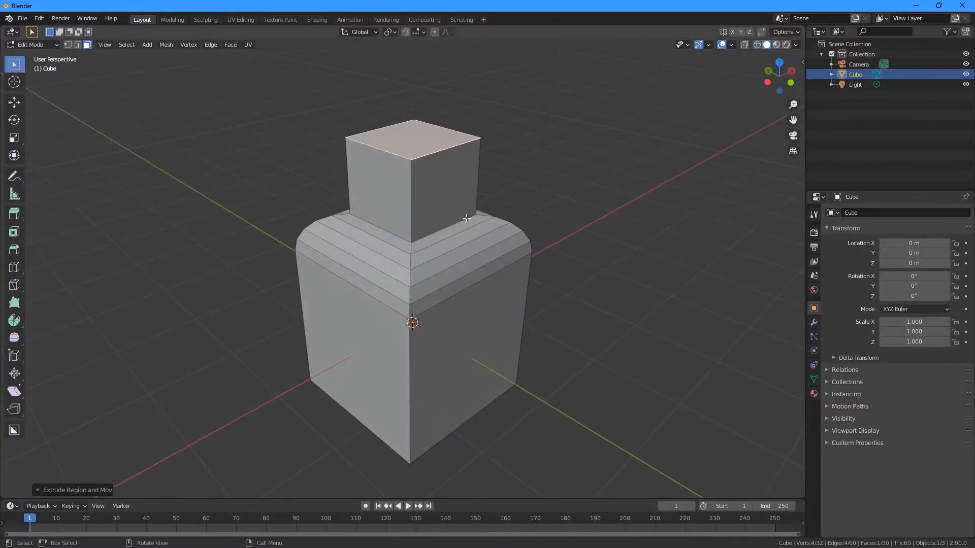
# Try extruding one side face of the neck block outward along its normal
pyautogui.click(445, 194)
pyautogui.press('e')
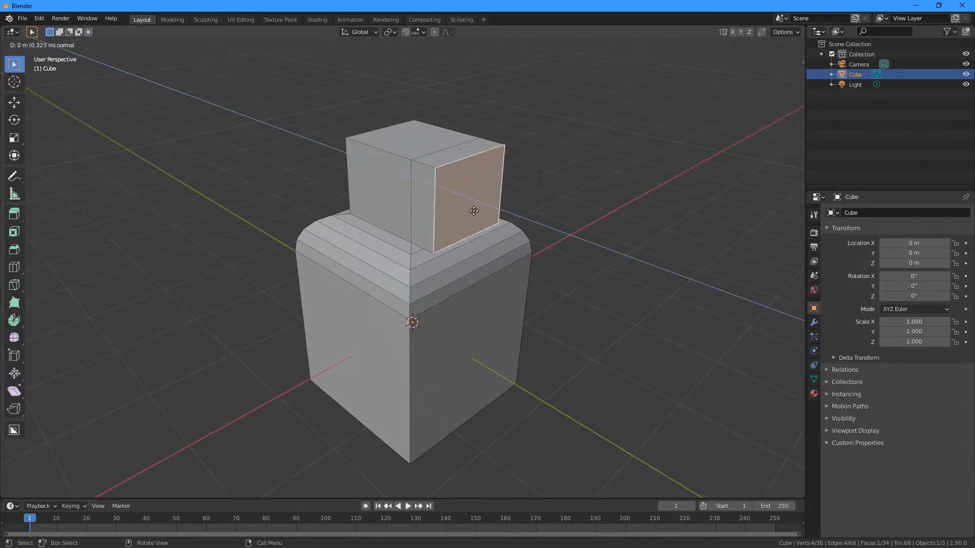
pyautogui.click(501, 229)
pyautogui.moveTo(502, 229); pyautogui.dragTo(402, 258, button='middle')
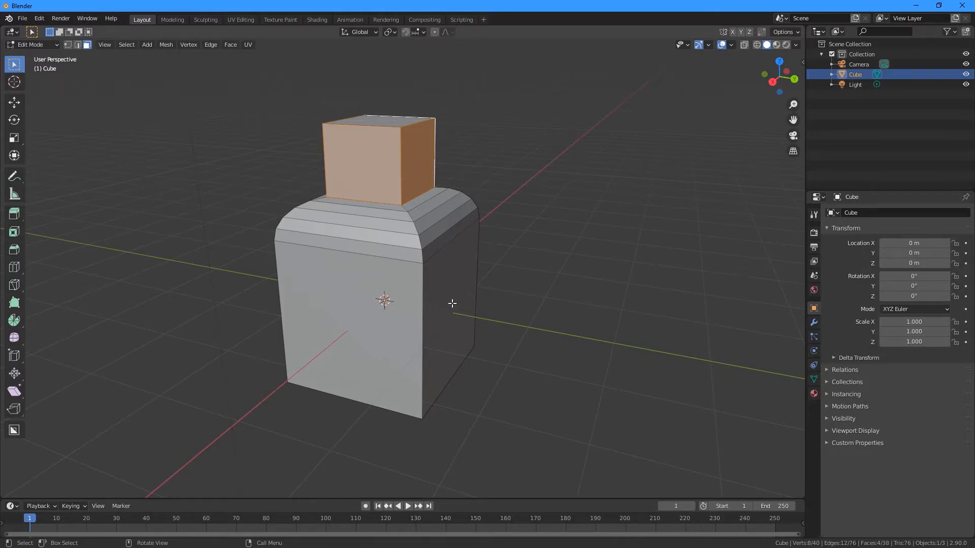
# Try extruding two adjacent side faces of the main body outward, one after the other
pyautogui.click(452, 303)
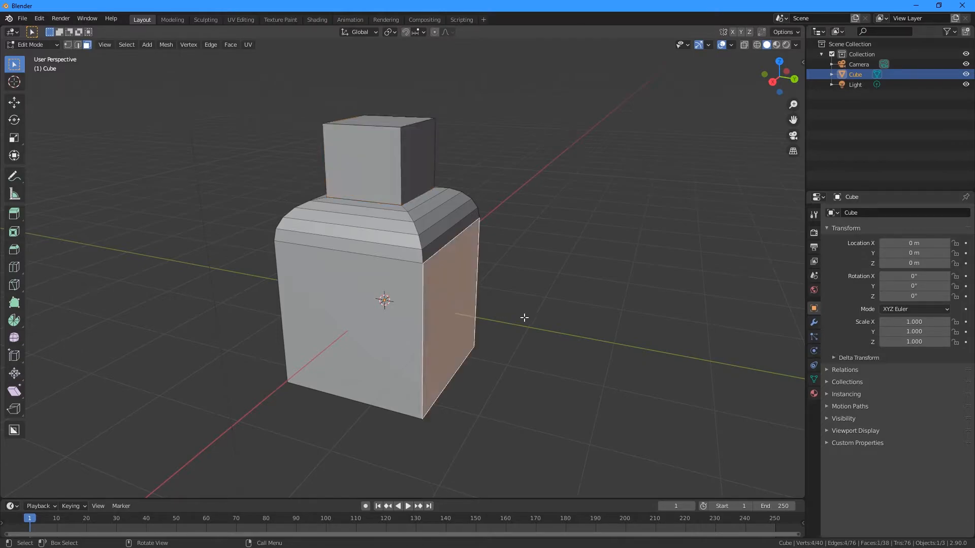
pyautogui.press('e')
pyautogui.click(556, 320)
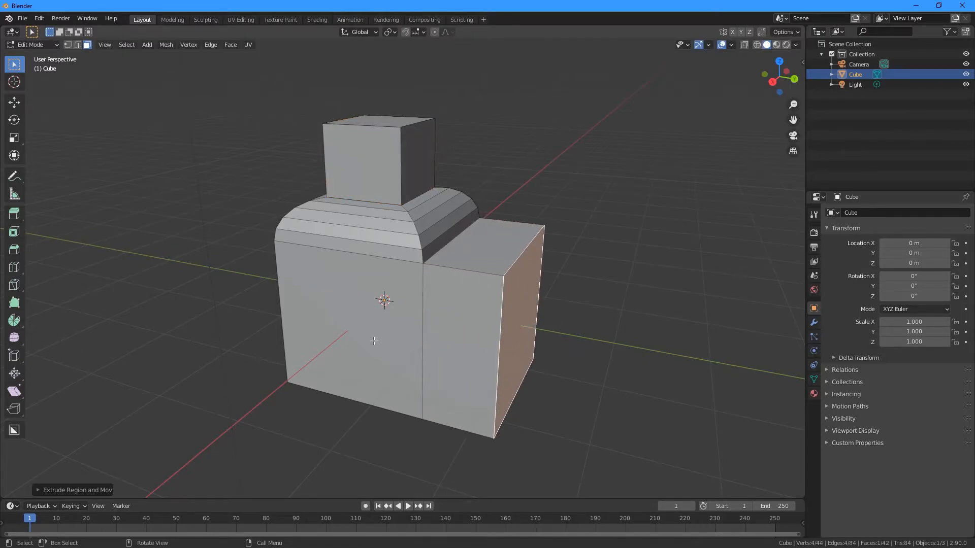
pyautogui.click(374, 342)
pyautogui.press('e')
pyautogui.click(319, 366)
pyautogui.moveTo(707, 297); pyautogui.dragTo(439, 339, button='middle')
# Try extruding further side faces on and around the newly extruded body blocks
pyautogui.click(352, 368)
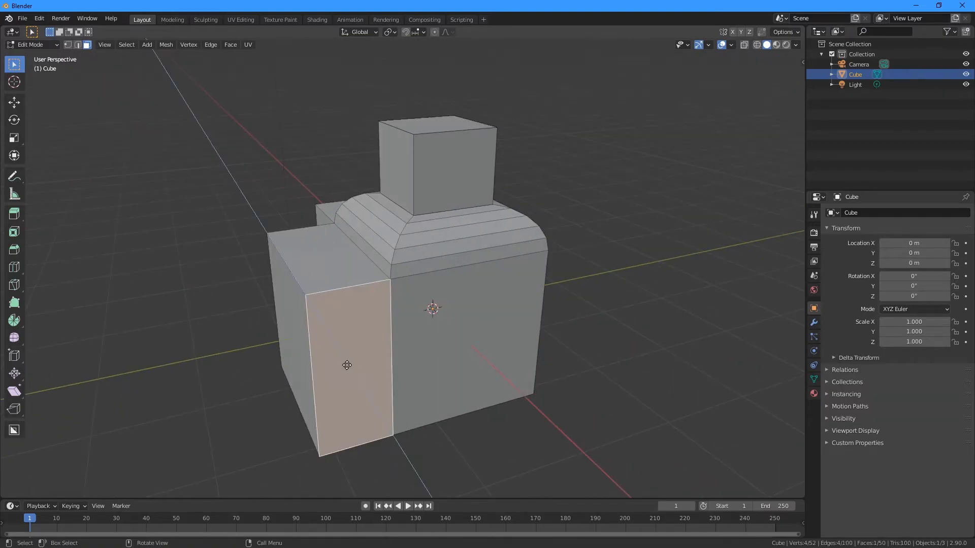
pyautogui.press('e')
pyautogui.click(426, 402)
pyautogui.moveTo(426, 403); pyautogui.dragTo(367, 304, button='middle')
pyautogui.click(402, 278)
pyautogui.press('e')
pyautogui.click(482, 333)
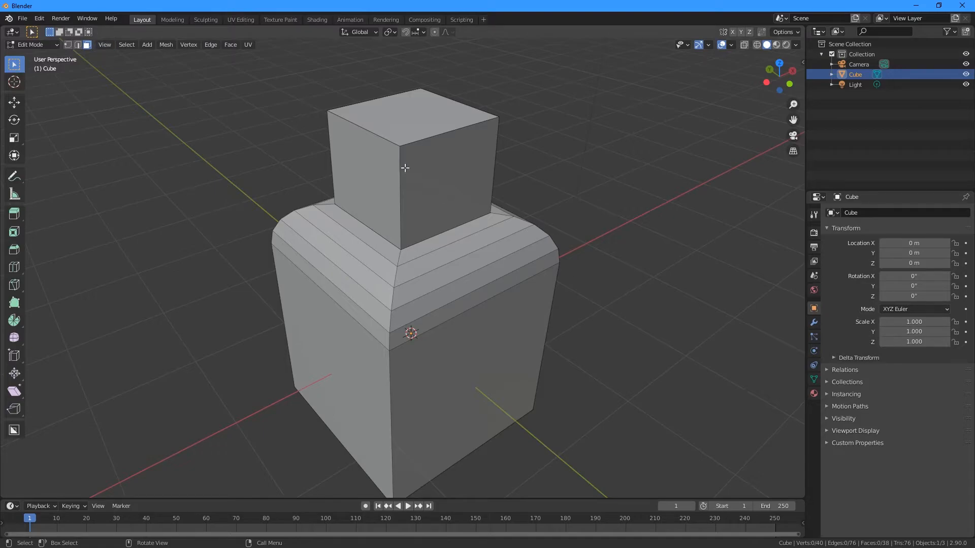
# Try extruding two opposite side faces of the neck block together with the regular Extrude, and cancel the movement
pyautogui.click(453, 180)
pyautogui.moveTo(588, 193); pyautogui.dragTo(440, 181, button='middle')
pyautogui.keyDown('shift'); pyautogui.click(417, 170); pyautogui.keyUp('shift')
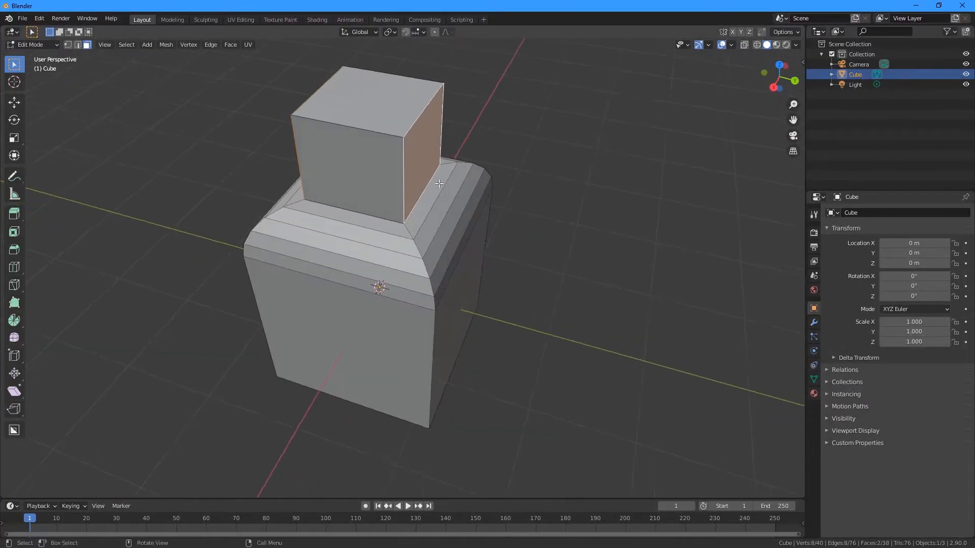
pyautogui.press('e')
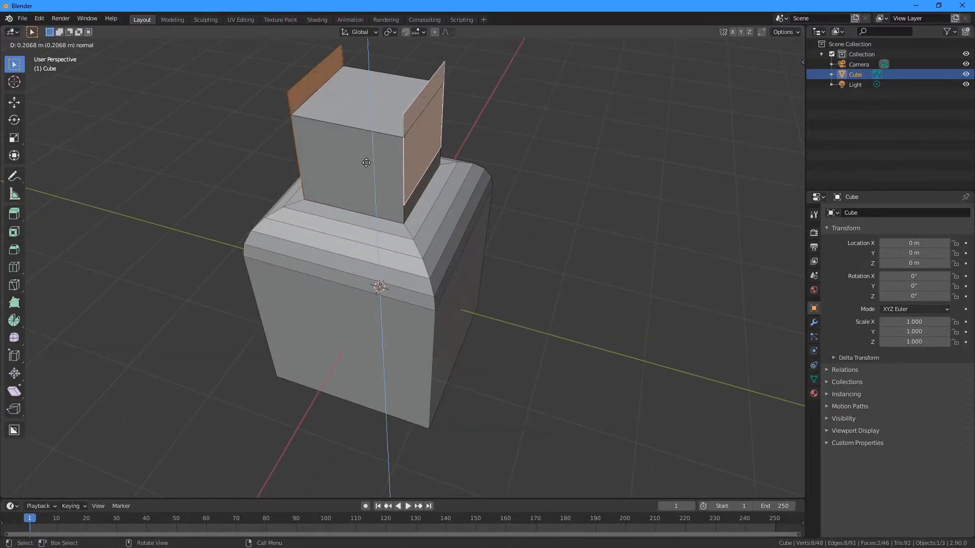
pyautogui.rightClick(429, 184)
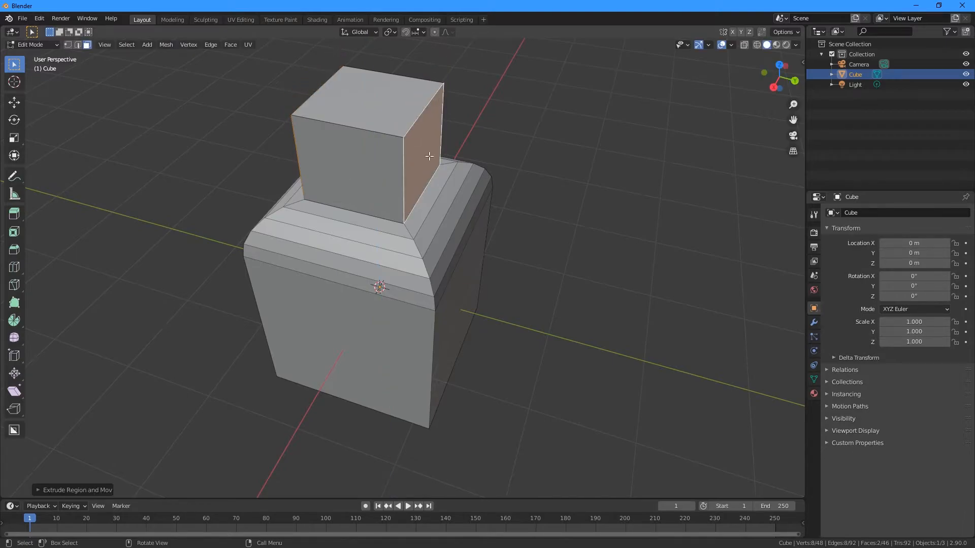
# Try Extrude Faces Along Normals on the two opposite side faces of the neck block
pyautogui.moveTo(313, 156); pyautogui.dragTo(402, 178, button='middle')
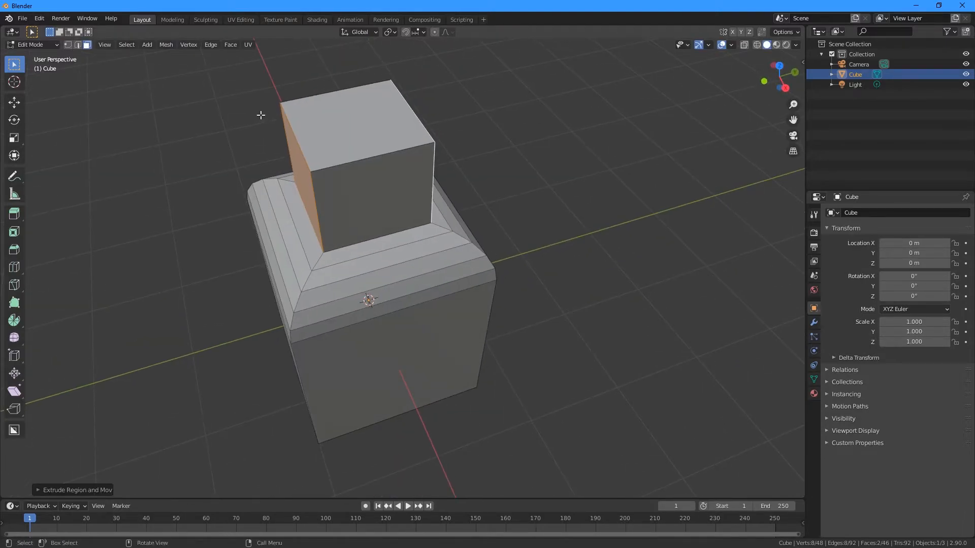
pyautogui.click(233, 44)
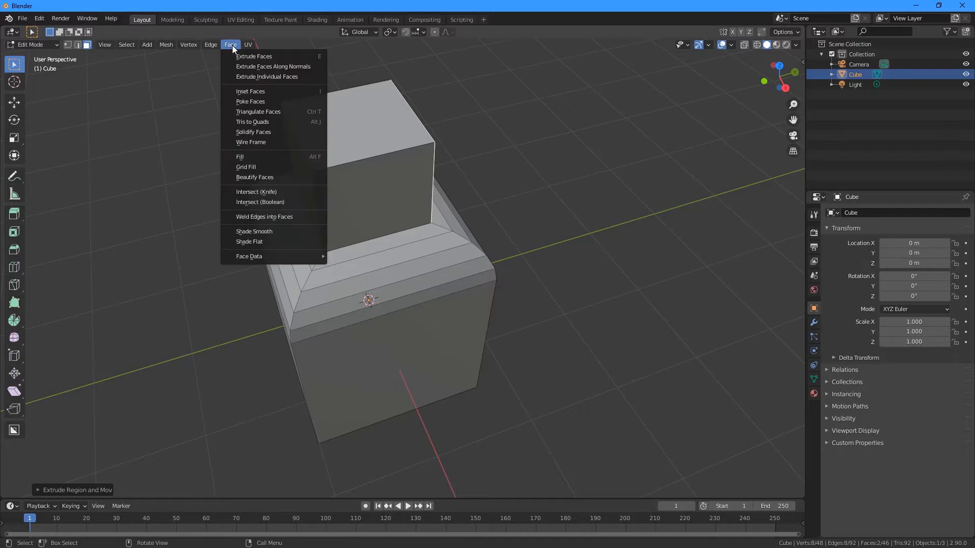
pyautogui.click(279, 66)
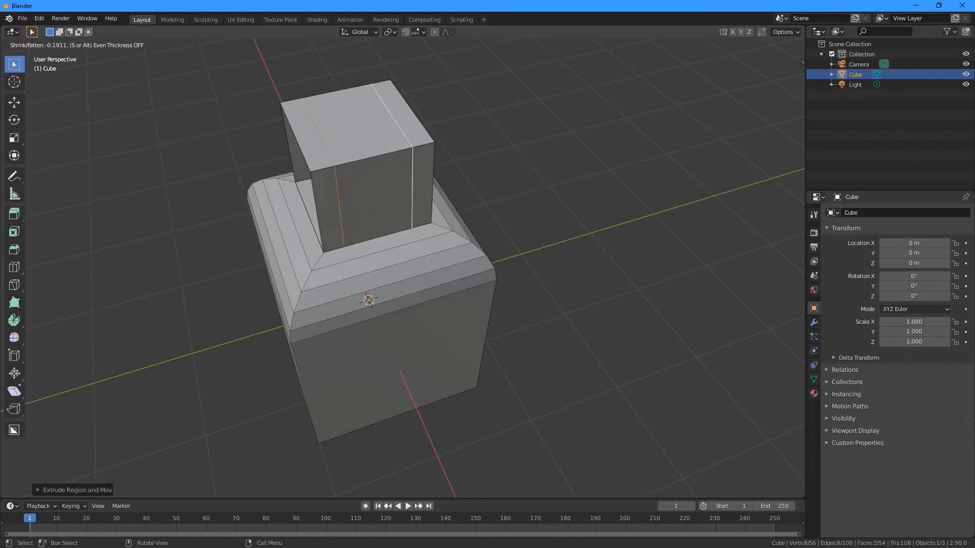
pyautogui.click(274, 76)
# Try Extrude Faces Along Normals on the loop of four side faces around the neck block, about 0.5 m outward, and undo it
pyautogui.moveTo(387, 133); pyautogui.dragTo(610, 148, button='middle')
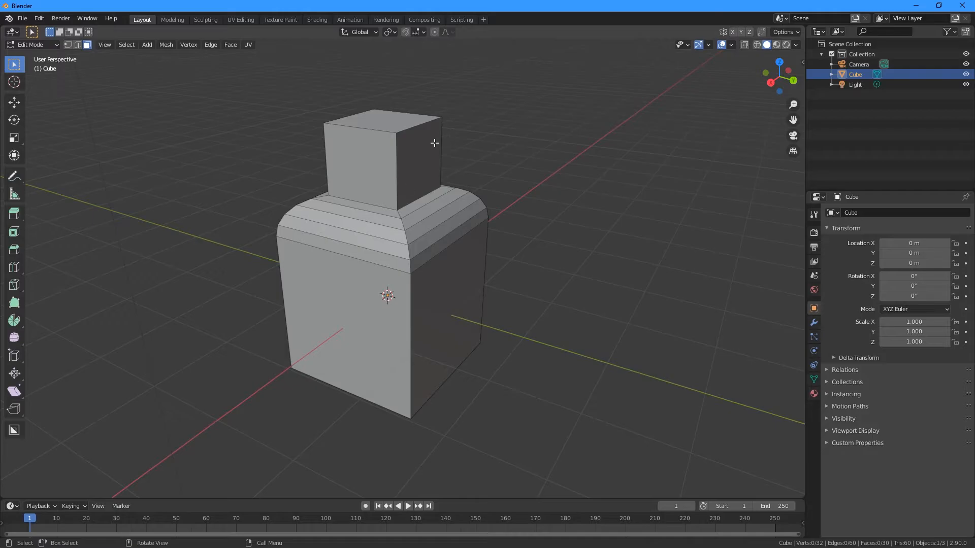
pyautogui.moveTo(553, 150); pyautogui.dragTo(549, 153, button='middle')
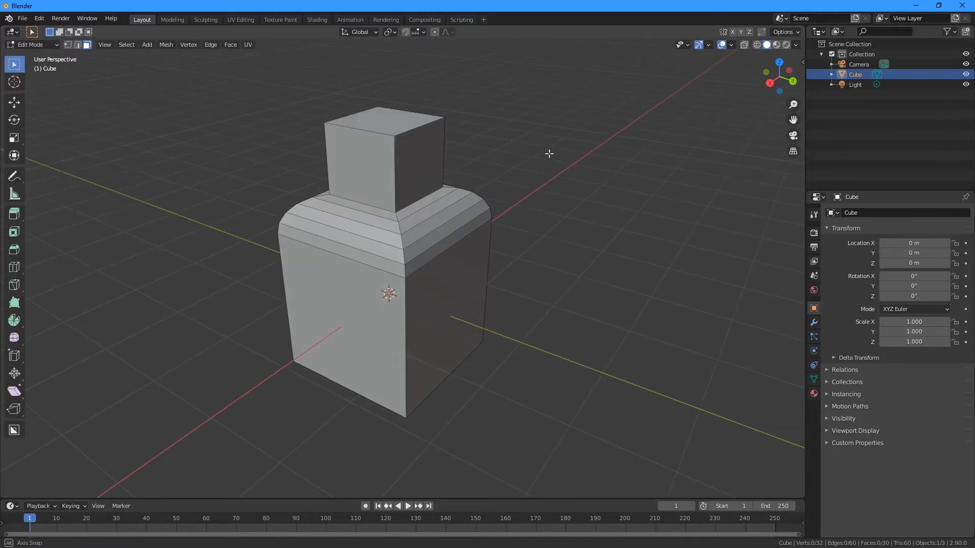
pyautogui.keyDown('alt'); pyautogui.click(395, 167); pyautogui.keyUp('alt')
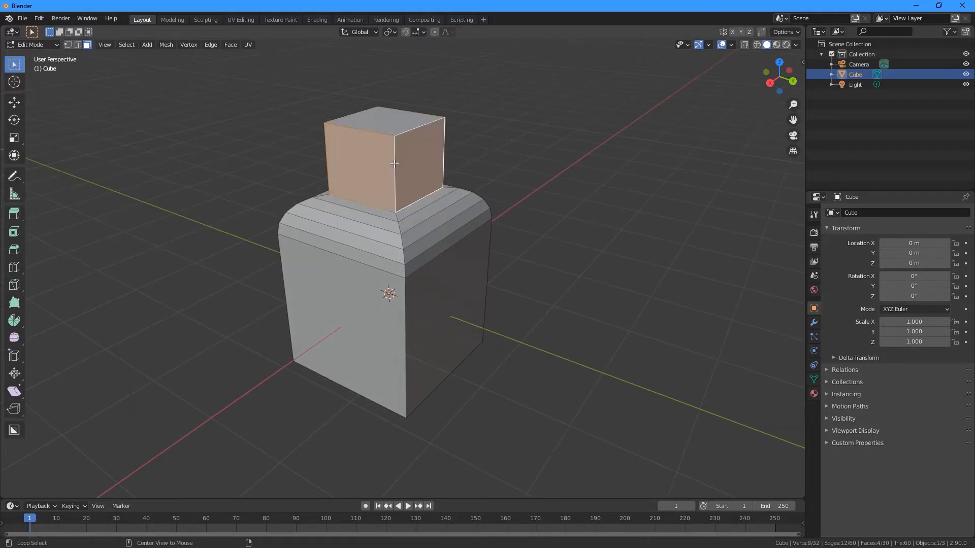
pyautogui.moveTo(444, 152)
pyautogui.mouseDown(button='middle')
pyautogui.moveTo(437, 162)
pyautogui.moveTo(449, 170)
pyautogui.mouseUp(button='middle')
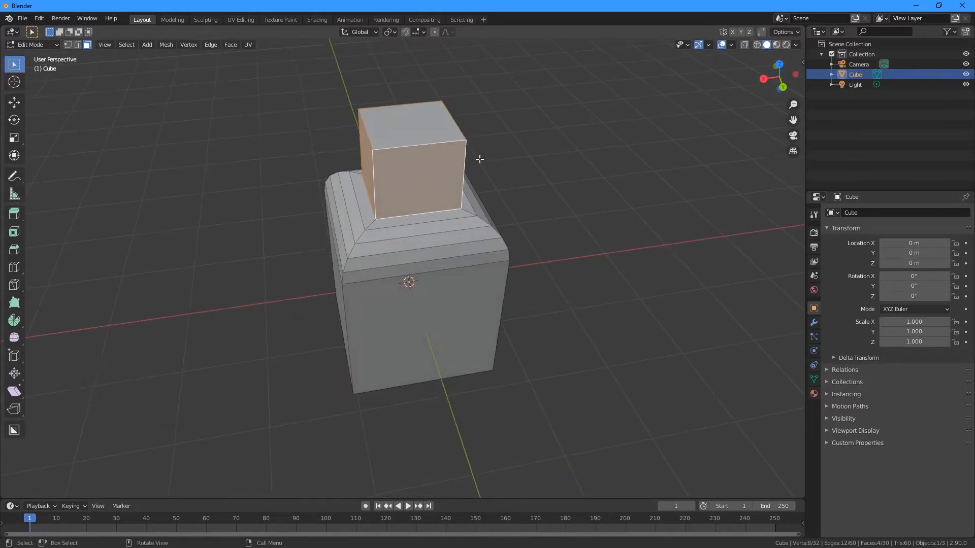
pyautogui.moveTo(367, 159); pyautogui.dragTo(496, 156, button='middle')
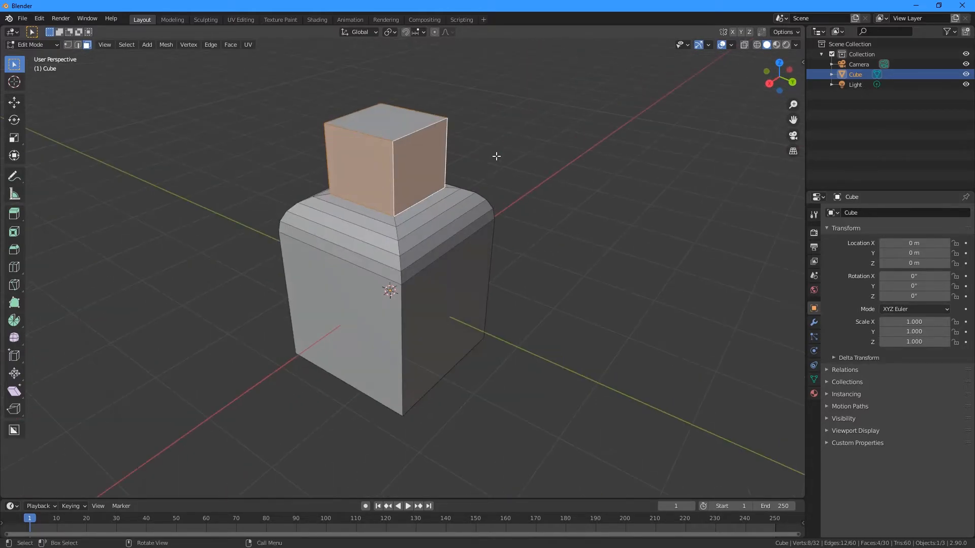
pyautogui.click(230, 44)
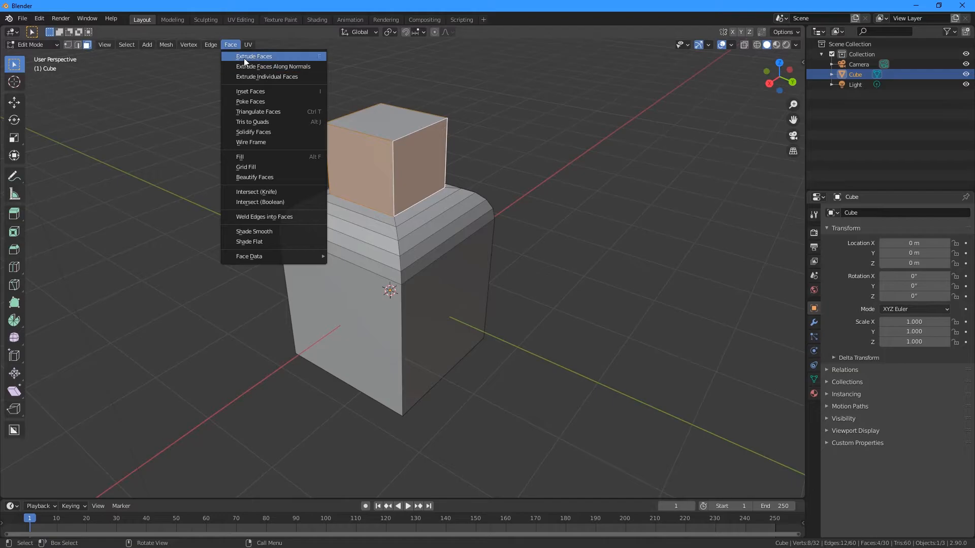
pyautogui.click(255, 67)
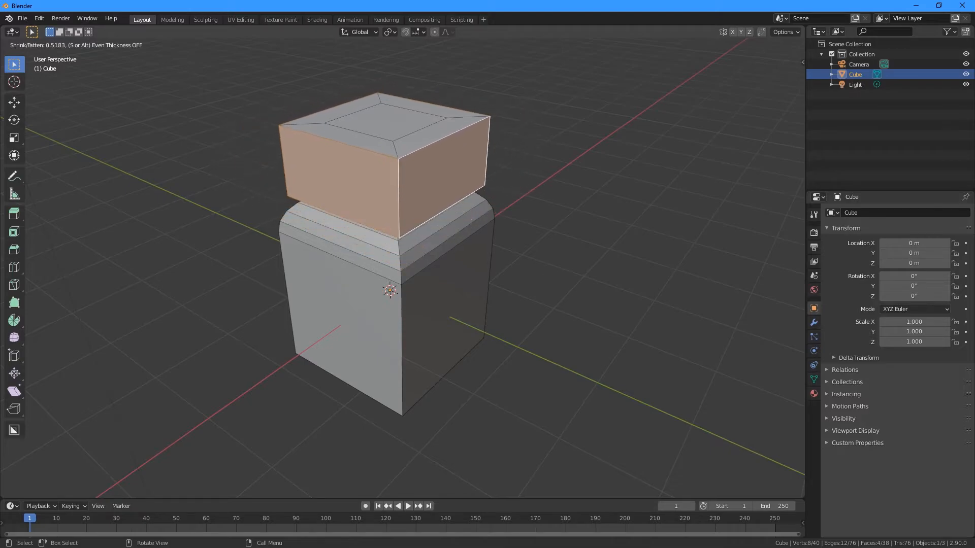
pyautogui.click(573, 42)
pyautogui.moveTo(670, 131); pyautogui.dragTo(444, 189, button='middle')
pyautogui.hotkey('ctrl', 'z')
# Try Extrude Faces Along Normals on one ring of four bevelled shoulder faces below the neck block, and undo it
pyautogui.moveTo(516, 209); pyautogui.dragTo(563, 215, button='middle')
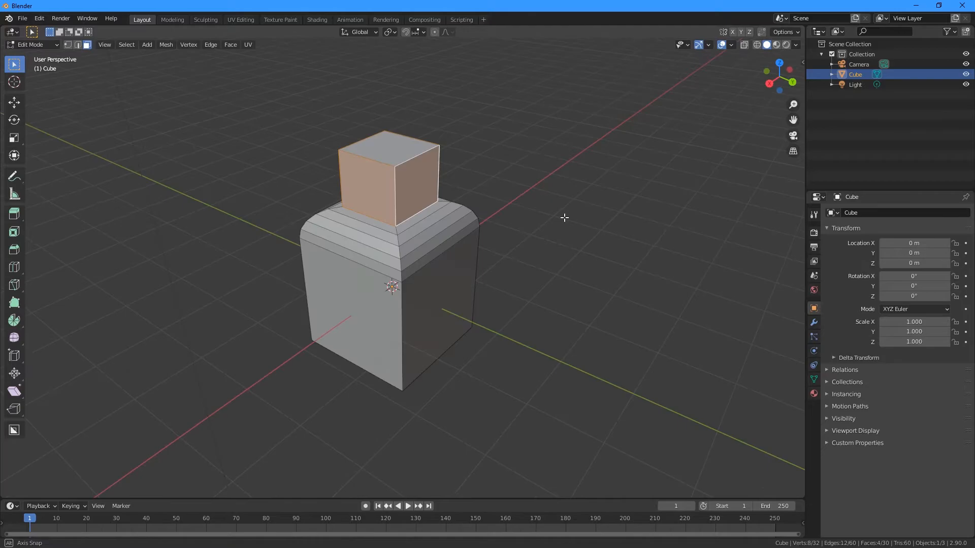
pyautogui.click(421, 242)
pyautogui.keyDown('shift'); pyautogui.click(379, 246); pyautogui.keyUp('shift')
pyautogui.moveTo(380, 246); pyautogui.dragTo(388, 256, button='middle')
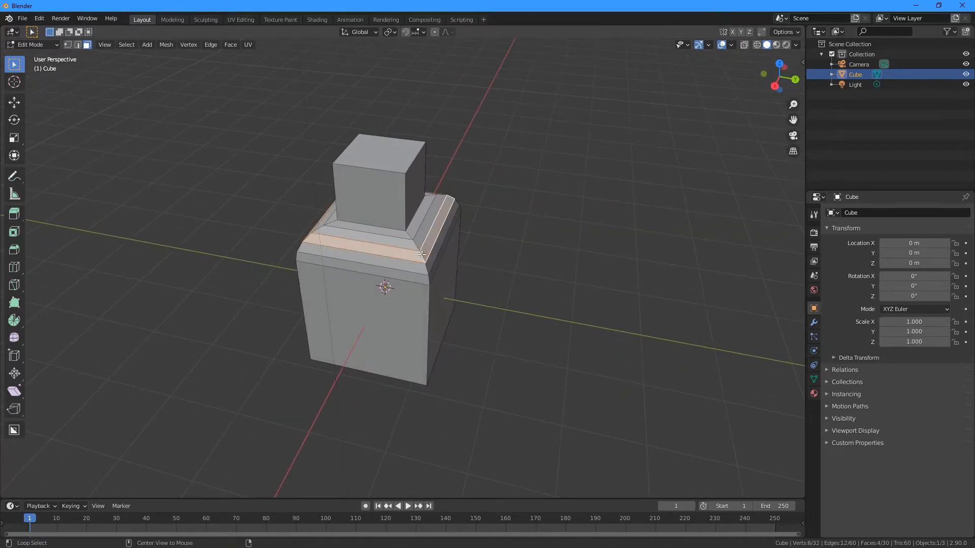
pyautogui.moveTo(477, 270); pyautogui.dragTo(484, 274, button='middle')
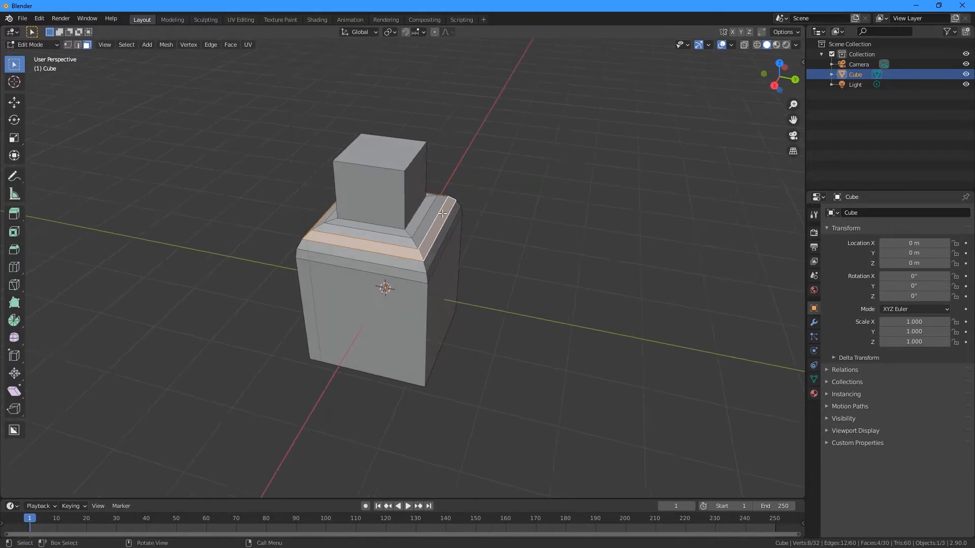
pyautogui.click(230, 45)
pyautogui.click(260, 66)
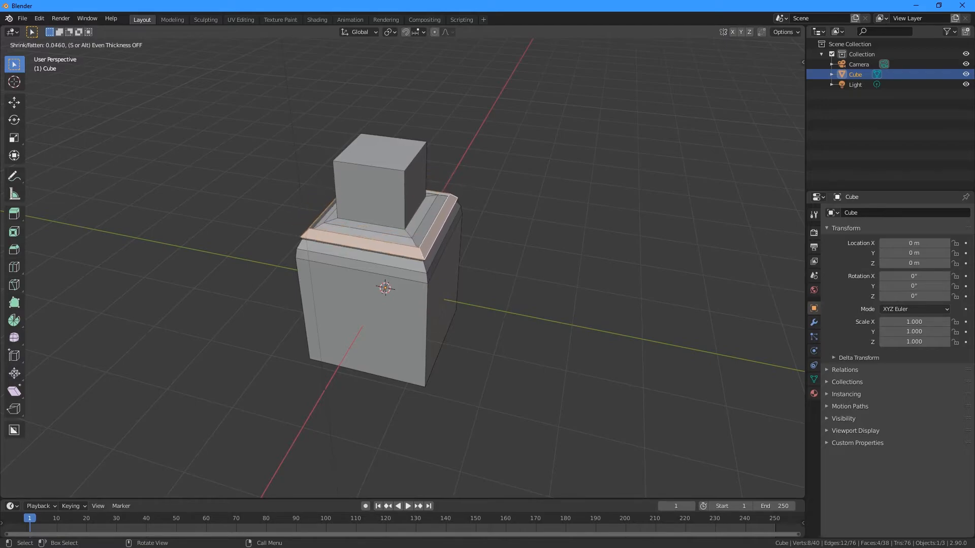
pyautogui.click(503, 198)
pyautogui.click(510, 215)
pyautogui.moveTo(511, 216); pyautogui.dragTo(637, 248, button='middle')
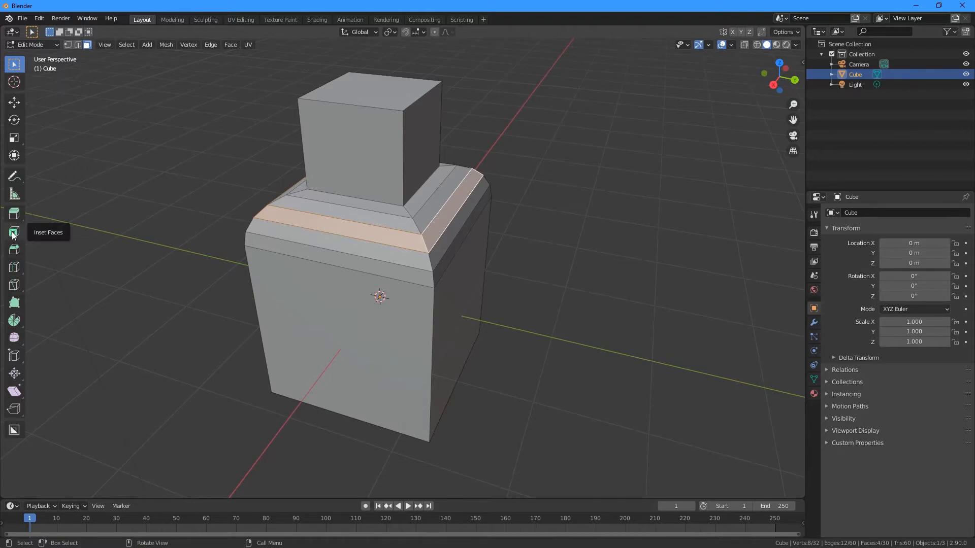
# Inset the large front face of the main body by about 0.2 m with the Inset Faces tool
pyautogui.click(387, 309)
pyautogui.moveTo(223, 300); pyautogui.dragTo(141, 230, button='middle')
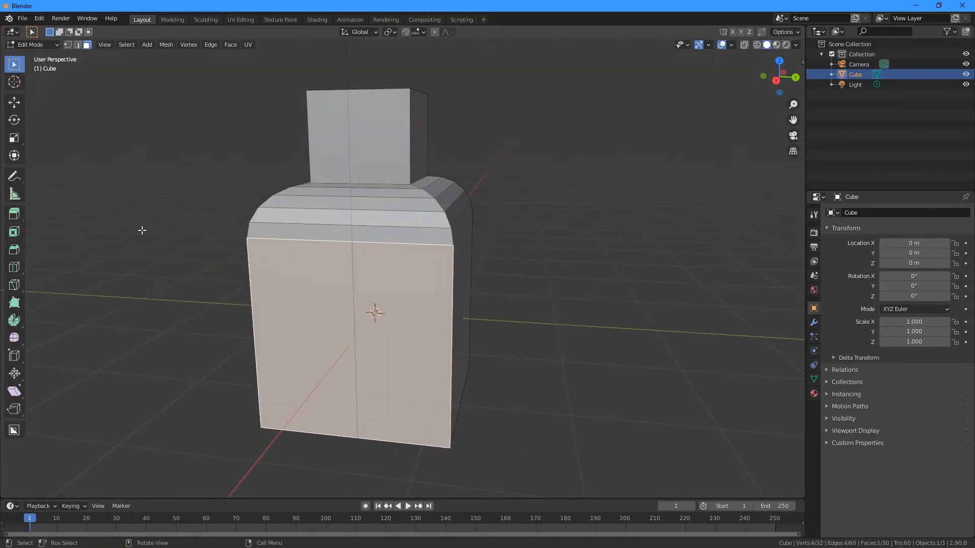
pyautogui.click(20, 237)
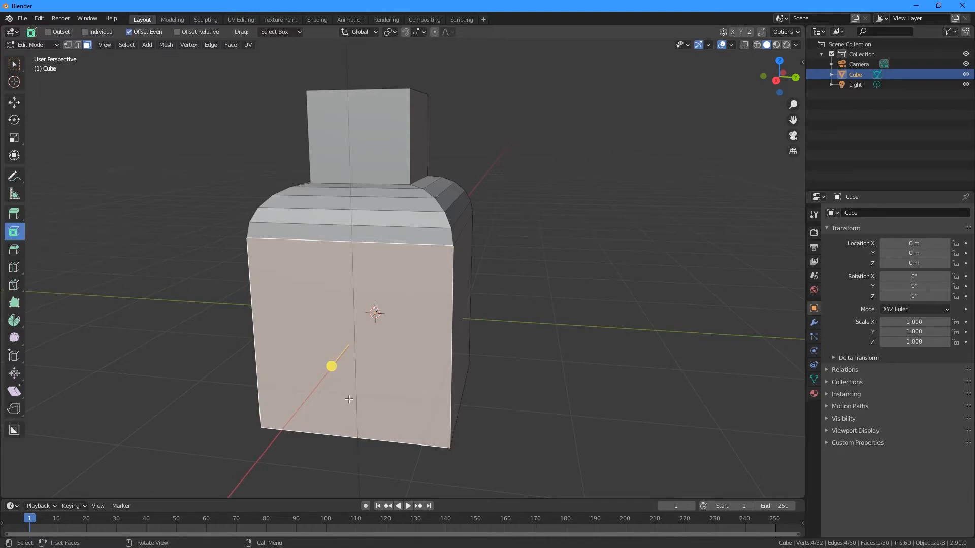
pyautogui.moveTo(333, 369); pyautogui.dragTo(346, 333)
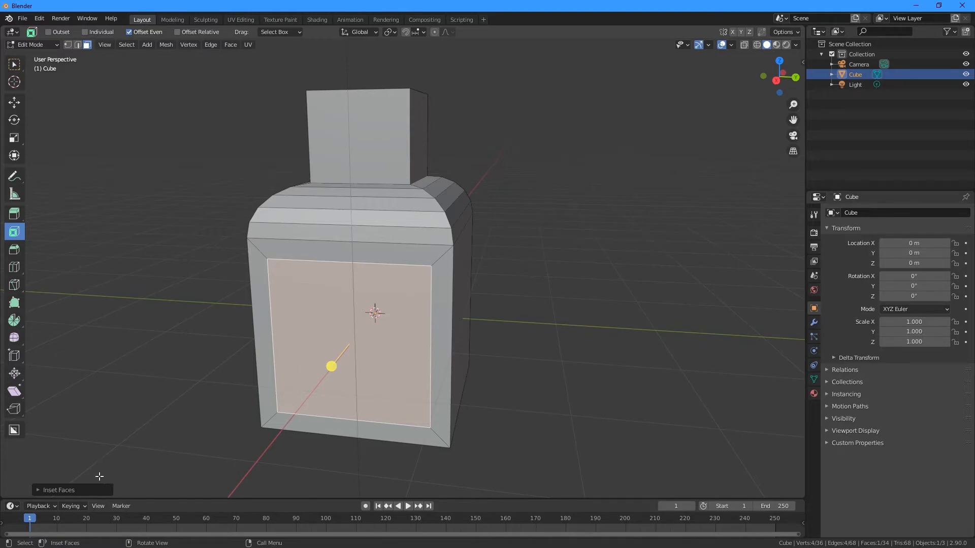
# Turn on Select Outer for the front face's inset and try extruding the surrounding frame outward
pyautogui.click(39, 490)
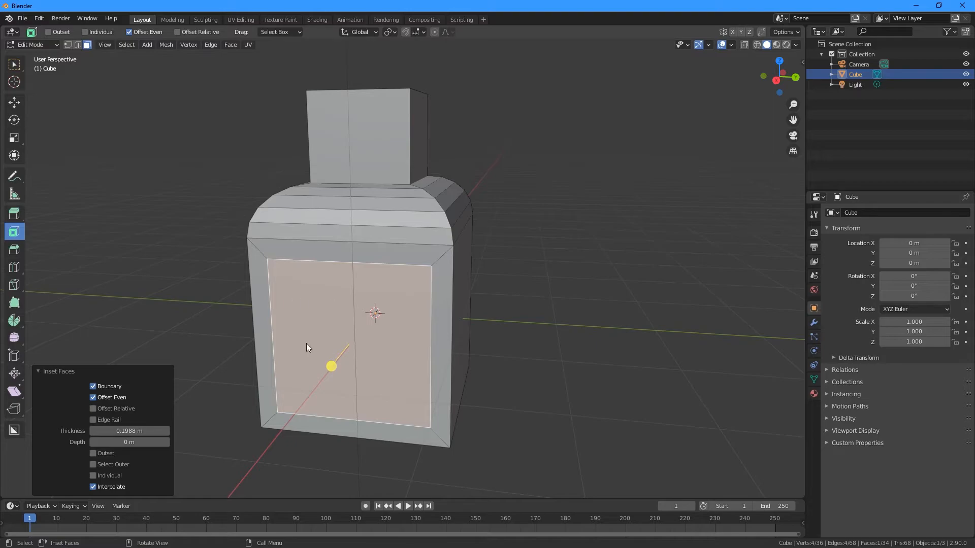
pyautogui.click(93, 464)
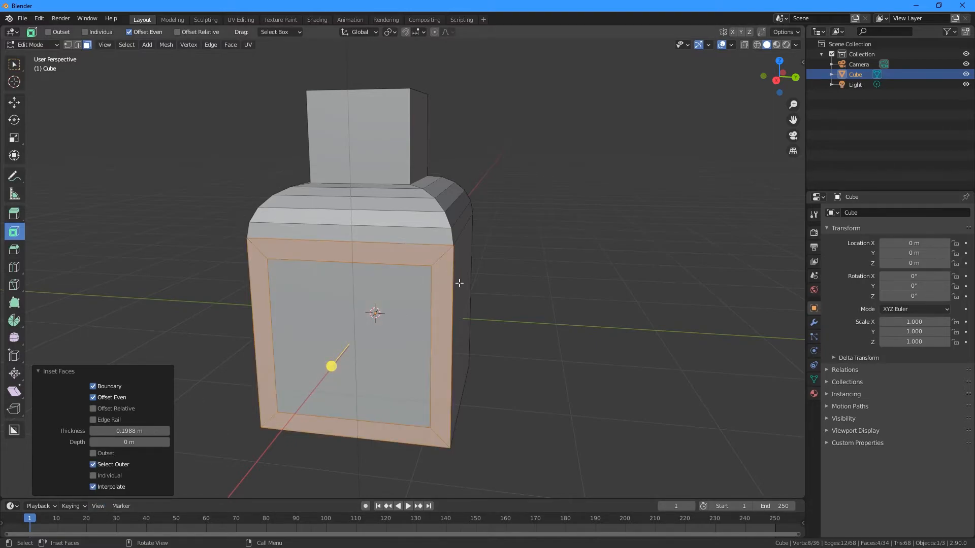
pyautogui.moveTo(455, 310); pyautogui.dragTo(412, 317, button='middle')
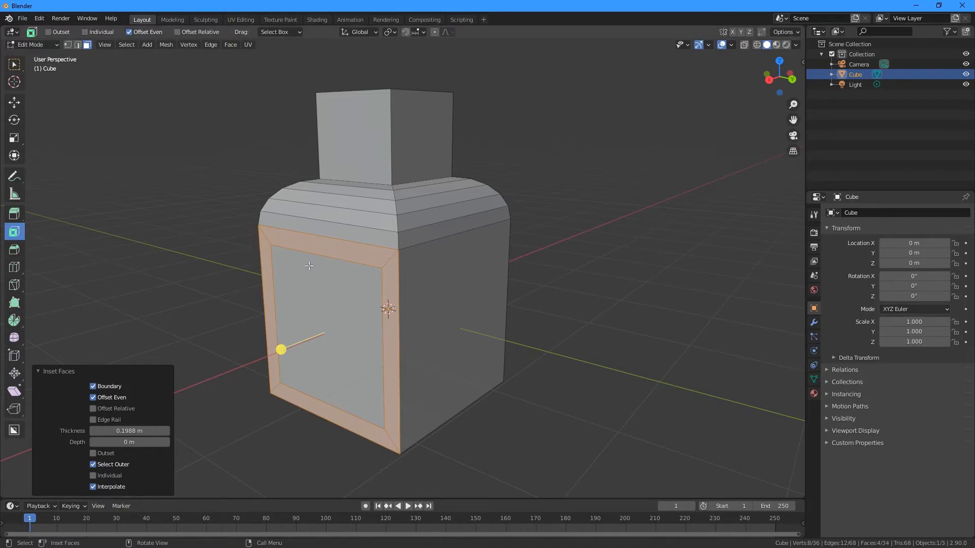
pyautogui.press('e')
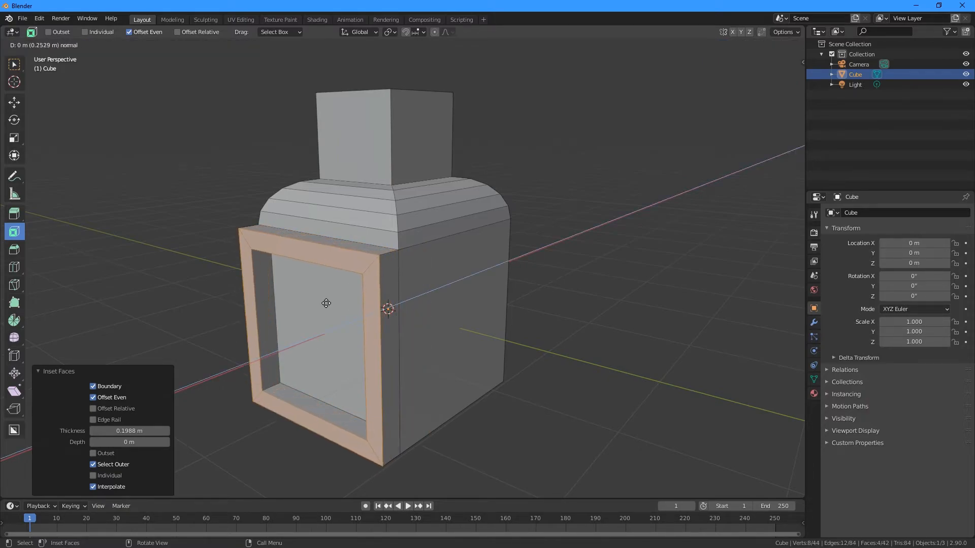
pyautogui.click(332, 303)
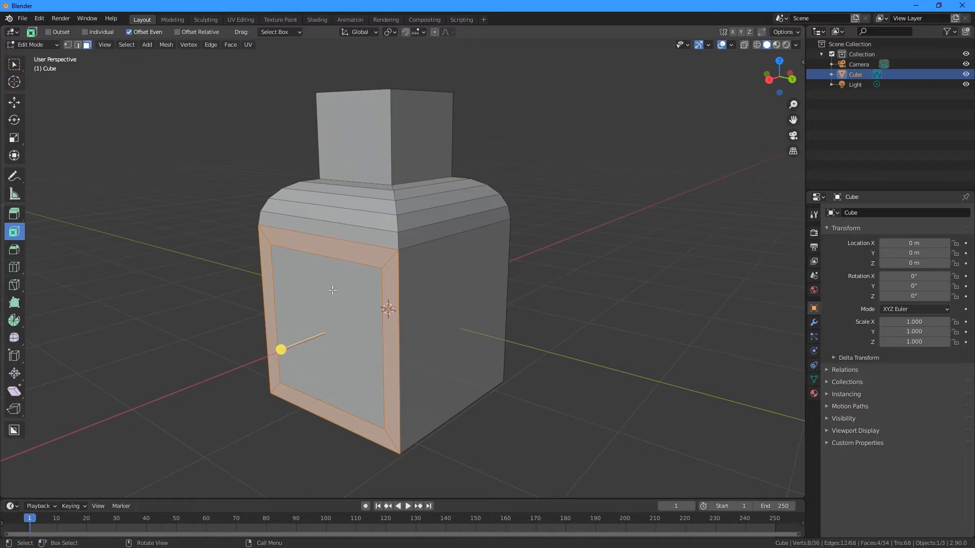
# Try extruding the inner face of the inset about 0.195 m into the main body, and undo both the extrusion and the inset
pyautogui.click(15, 66)
pyautogui.click(368, 348)
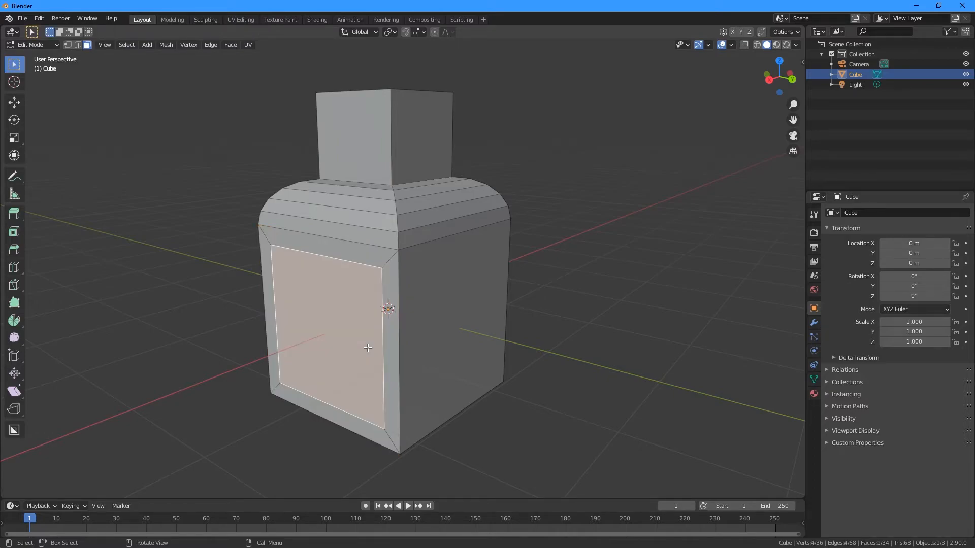
pyautogui.press('e')
pyautogui.click(386, 340)
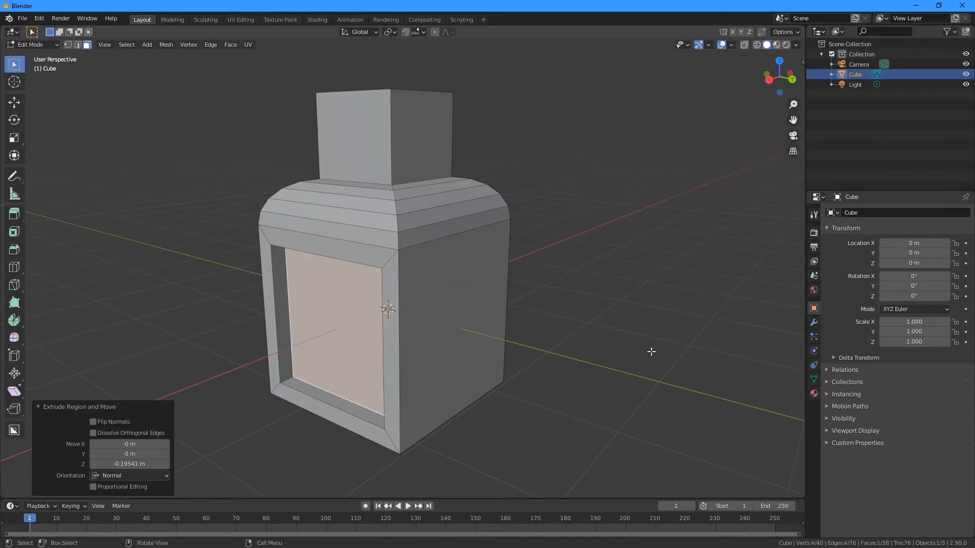
pyautogui.click(558, 328)
pyautogui.moveTo(558, 327); pyautogui.dragTo(597, 293, button='middle')
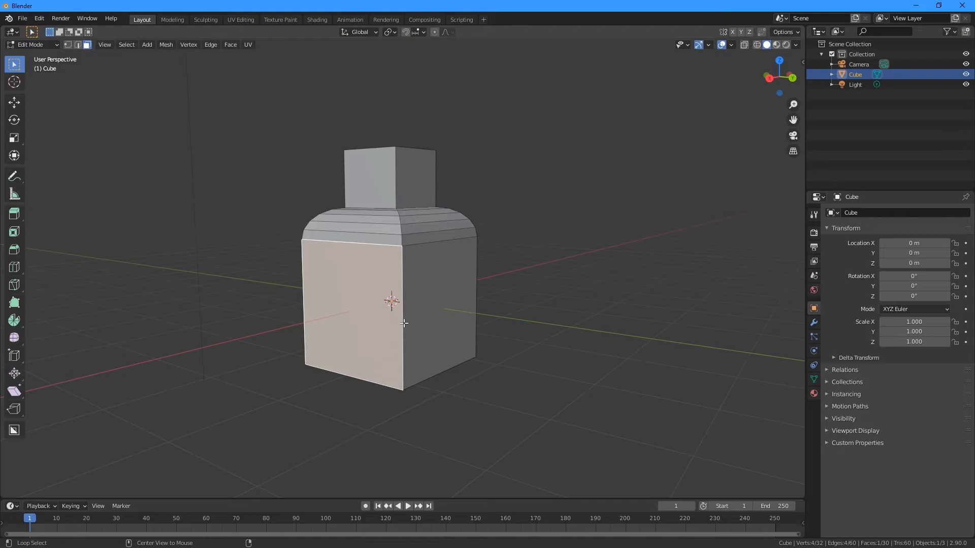
# Inset the loop of four side faces of the main body by about 0.18 m, with each face inset individually
pyautogui.keyDown('alt'); pyautogui.click(404, 323); pyautogui.keyUp('alt')
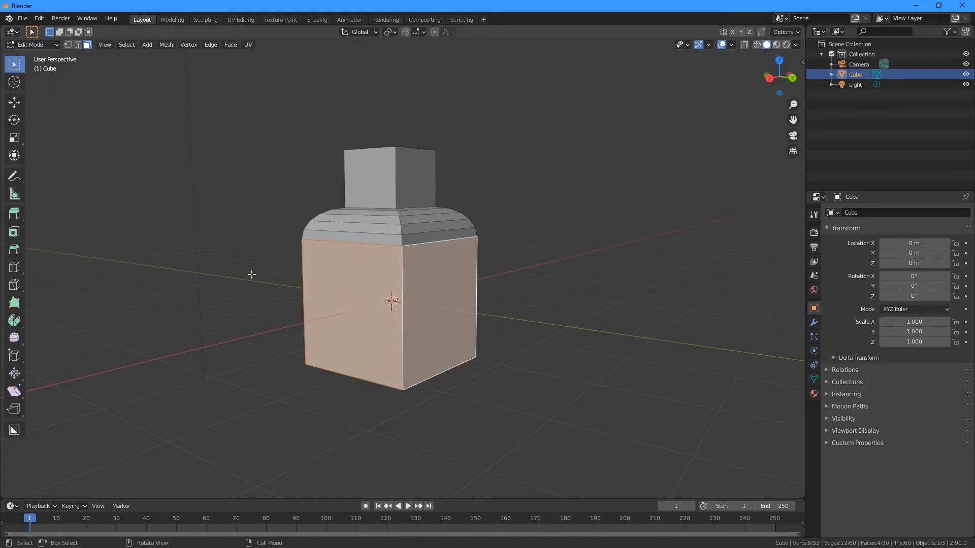
pyautogui.press('i')
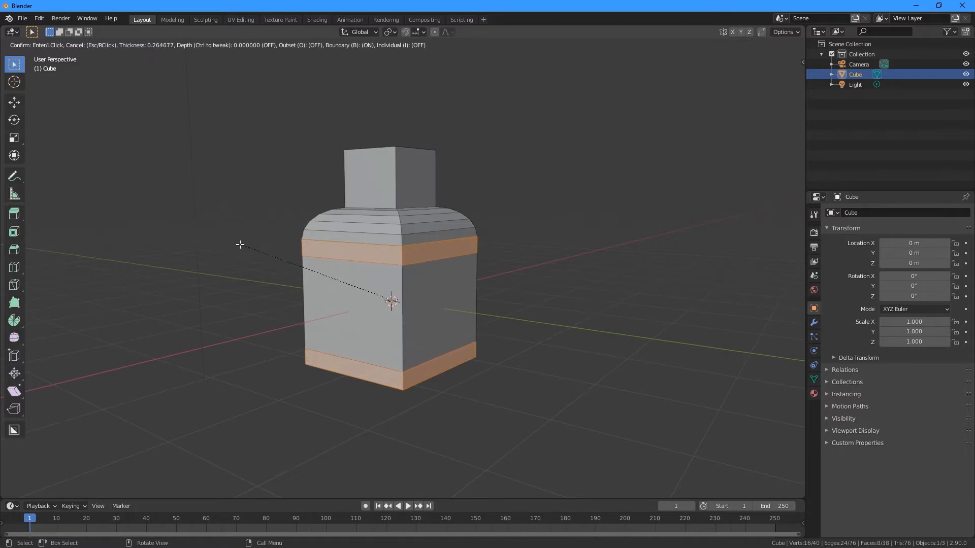
pyautogui.click(244, 241)
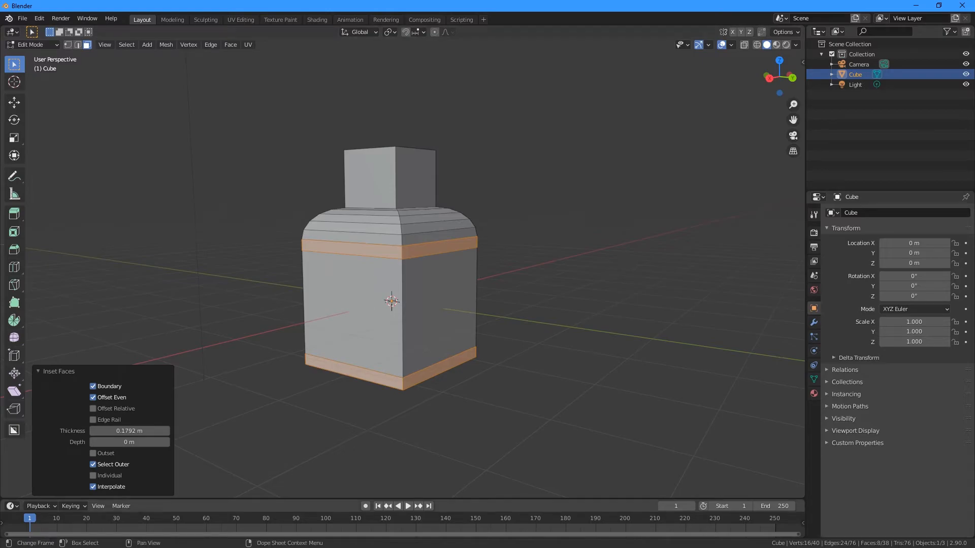
pyautogui.click(92, 476)
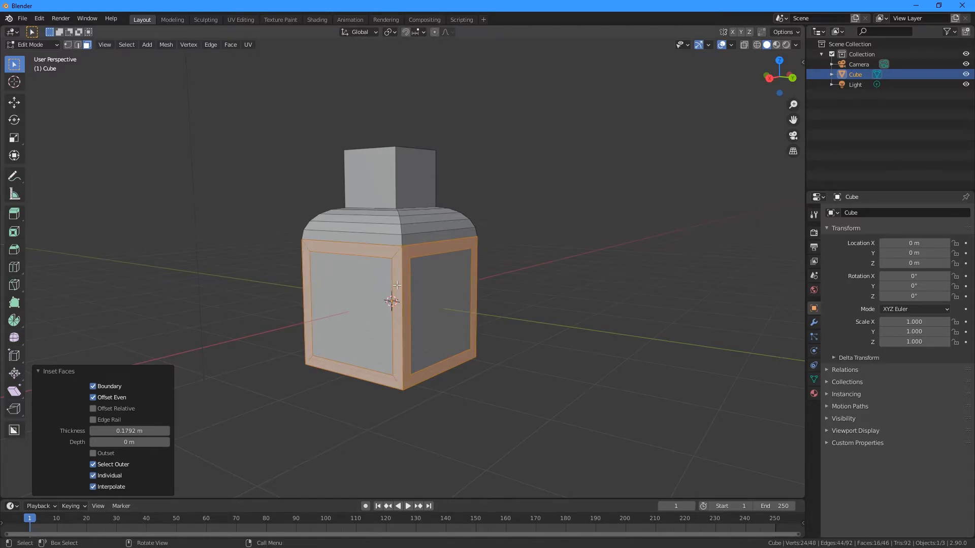
pyautogui.moveTo(595, 284); pyautogui.dragTo(462, 292, button='middle')
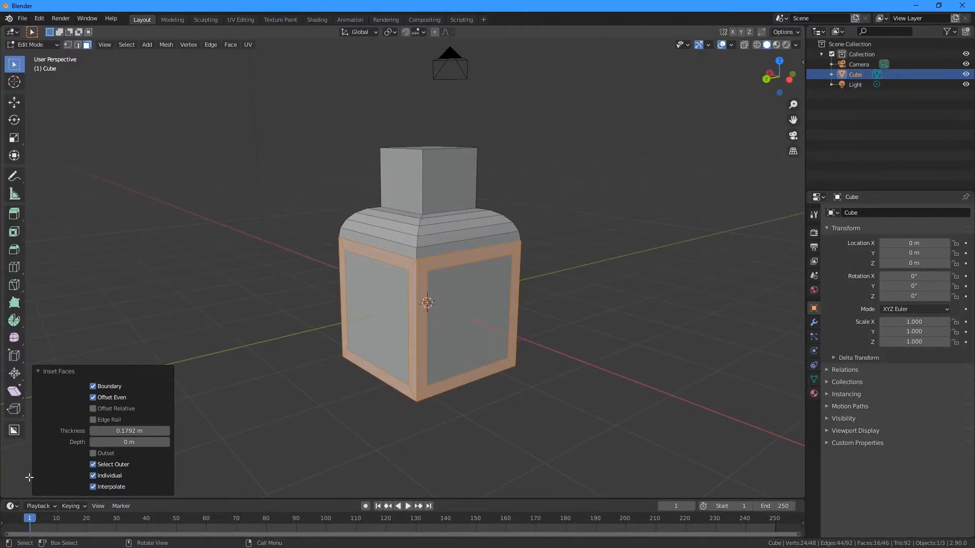
# Toggle the inset's Select Outer option repeatedly to compare the selections, and leave it off so the inner faces are selected
pyautogui.click(93, 465)
pyautogui.click(93, 465)
pyautogui.click(93, 465)
pyautogui.click(93, 465)
pyautogui.click(93, 465)
pyautogui.click(93, 465)
pyautogui.click(93, 465)
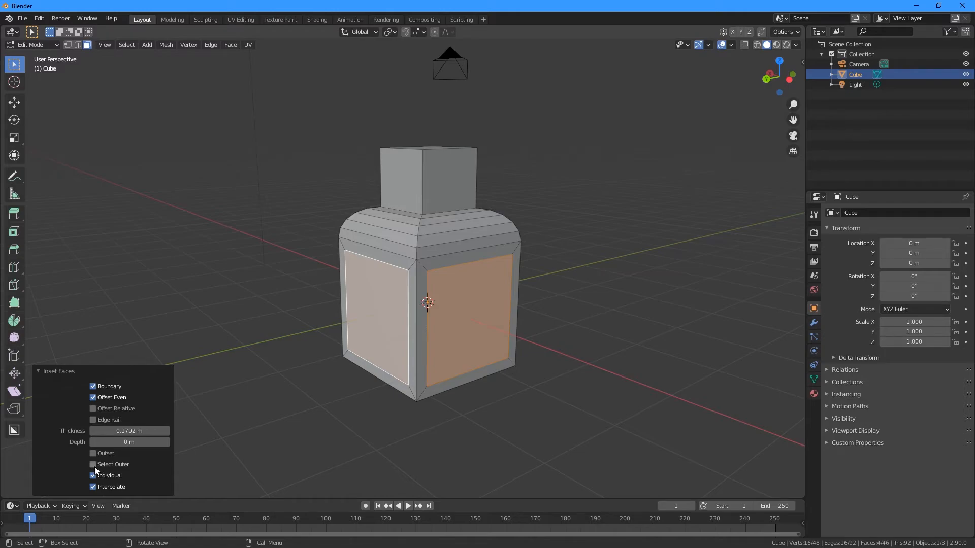
# Extrude the four inset side faces outward along their normals by about 0.307 m
pyautogui.click(231, 46)
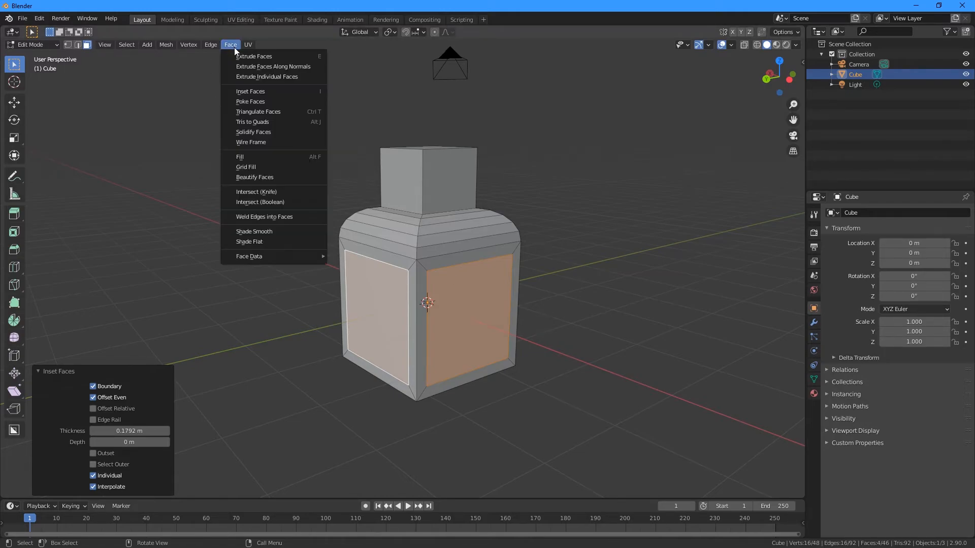
pyautogui.click(295, 67)
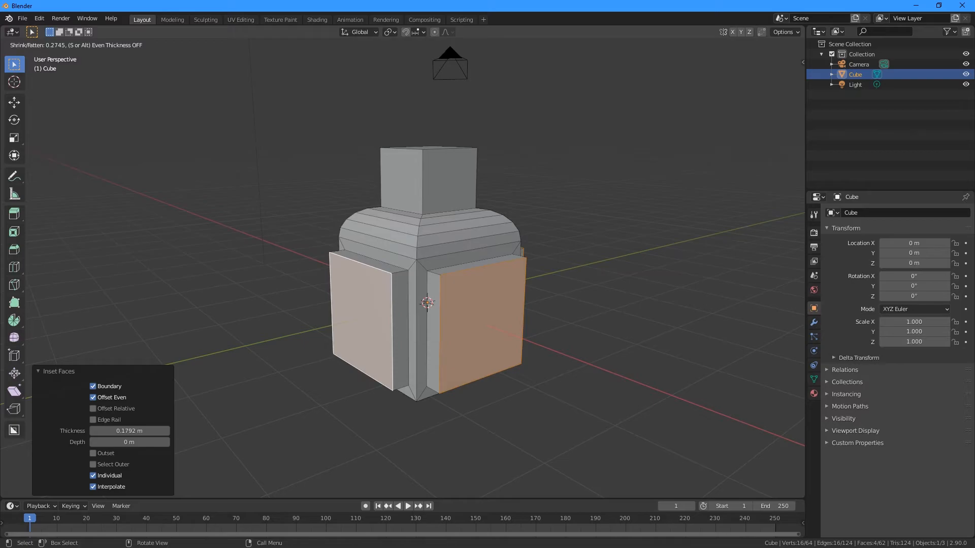
pyautogui.click(342, 56)
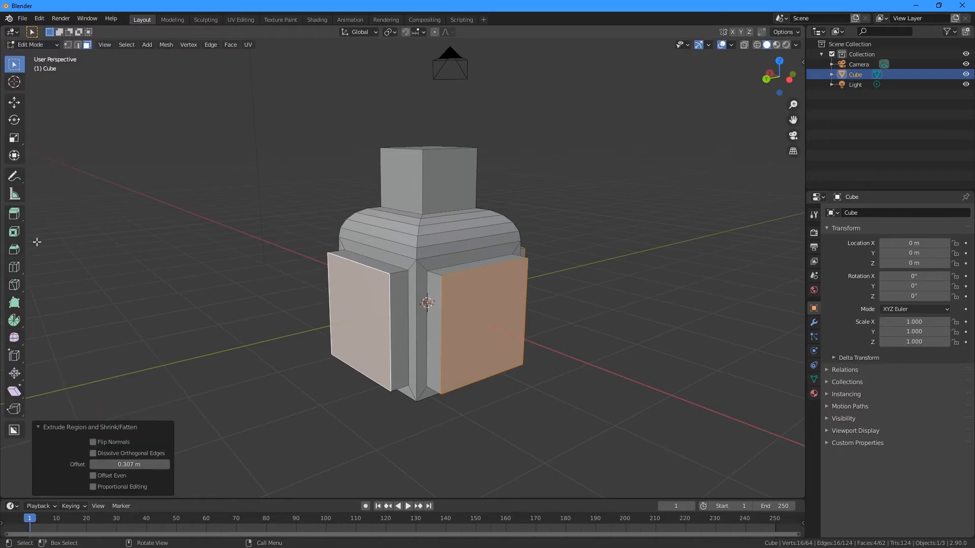
# Bevel the outer edges of the four extruded side panels with a single segment, and deselect them
pyautogui.click(14, 248)
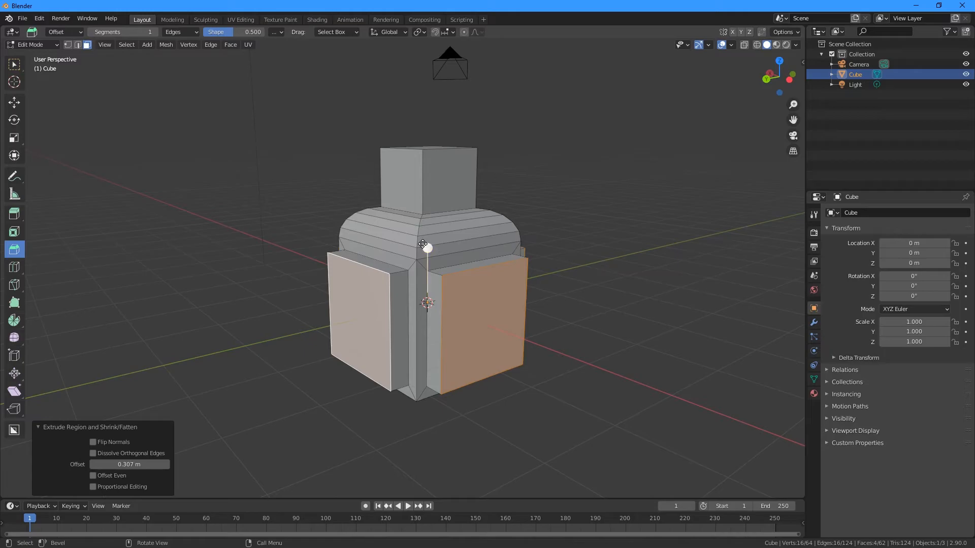
pyautogui.moveTo(431, 248); pyautogui.dragTo(492, 266)
pyautogui.click(554, 292)
# Bevel the edges of the neck block's top face by about 0.218 m with one segment
pyautogui.moveTo(555, 291); pyautogui.dragTo(388, 241, button='middle')
pyautogui.click(386, 185)
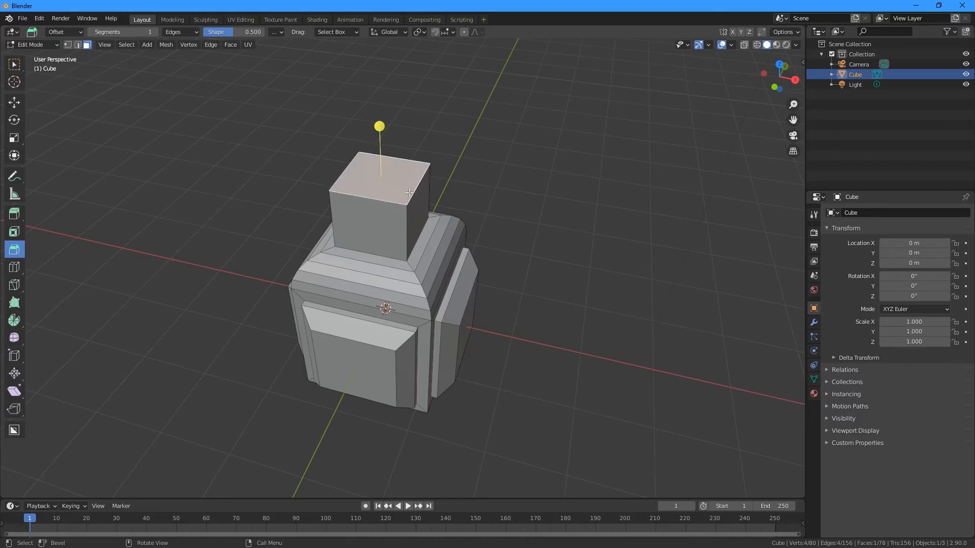
pyautogui.moveTo(379, 125); pyautogui.dragTo(453, 150)
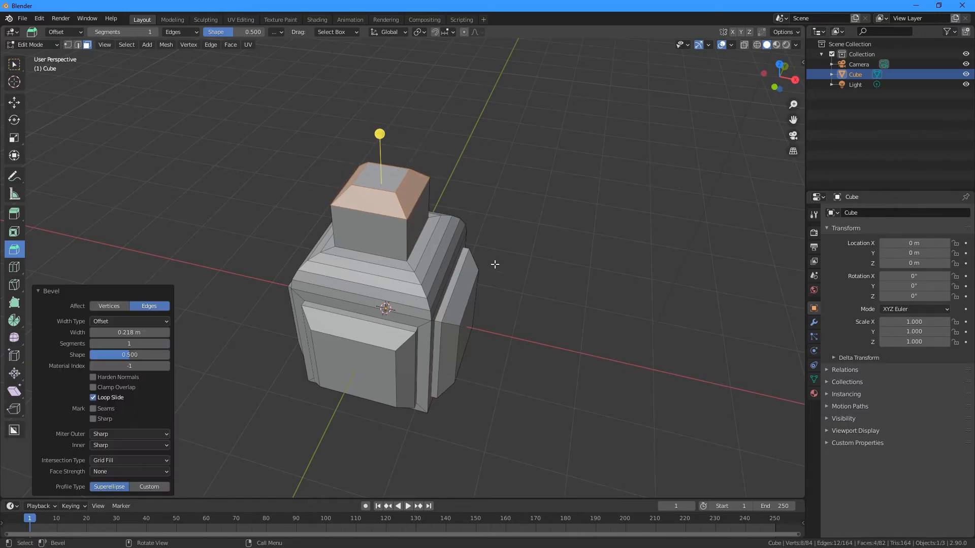
# Bevel the edge loop at the base of the neck block with three segments, and deselect it
pyautogui.moveTo(505, 289); pyautogui.dragTo(509, 297, button='middle')
pyautogui.press('2')
pyautogui.hotkey('alt', 'a')
pyautogui.keyDown('alt'); pyautogui.click(384, 260); pyautogui.keyUp('alt')
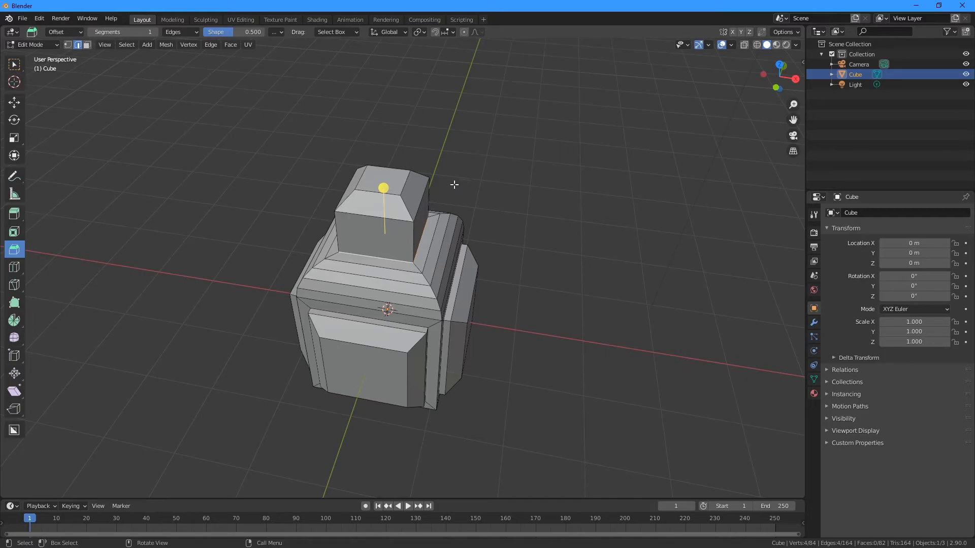
pyautogui.moveTo(384, 188)
pyautogui.mouseDown()
pyautogui.moveTo(400, 186)
pyautogui.moveTo(381, 179)
pyautogui.mouseUp()
pyautogui.scroll(1, 381, 179)
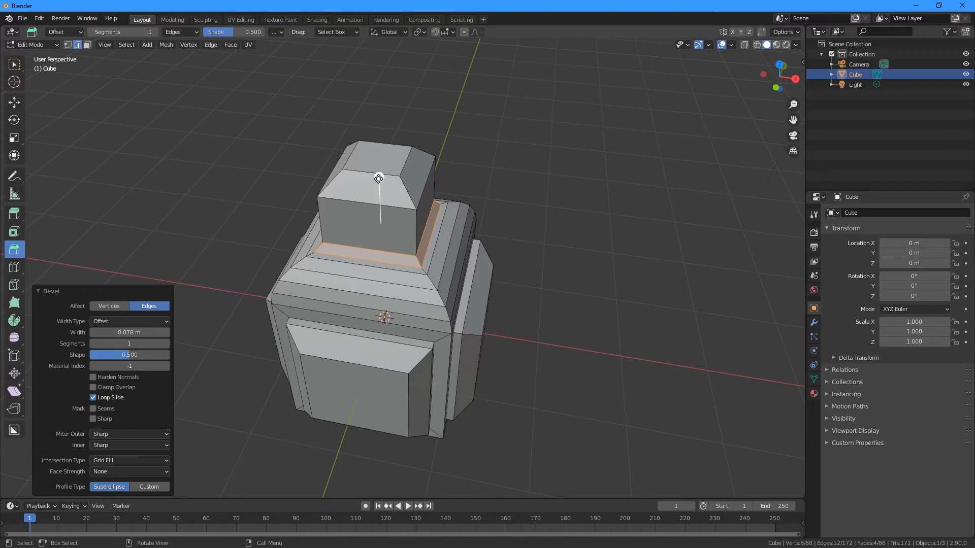
pyautogui.moveTo(380, 178); pyautogui.dragTo(411, 183)
pyautogui.scroll(1, 409, 182)
pyautogui.click(542, 249)
pyautogui.moveTo(542, 250); pyautogui.dragTo(498, 242, button='middle')
pyautogui.moveTo(499, 243); pyautogui.dragTo(490, 243, button='middle')
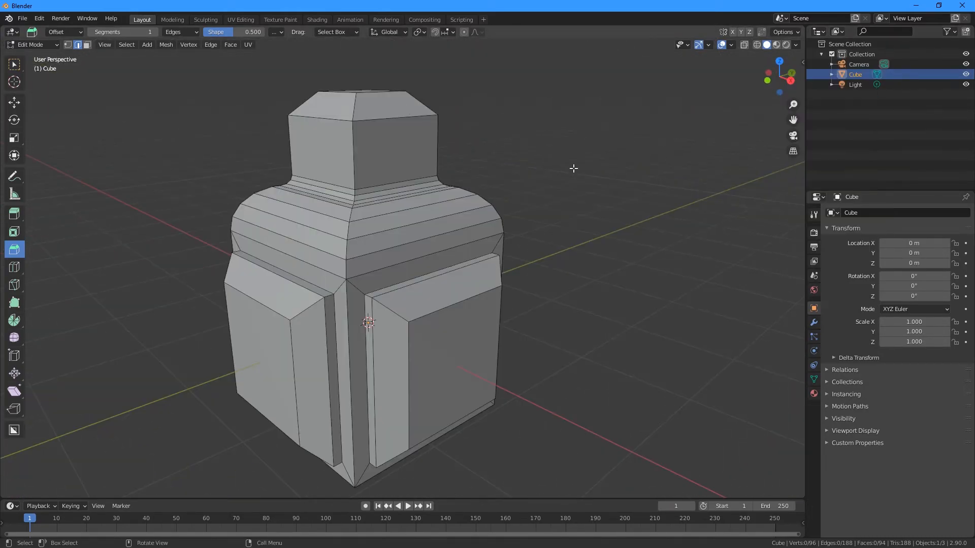
# Add a single horizontal loop cut around the middle of the neck block
pyautogui.click(15, 274)
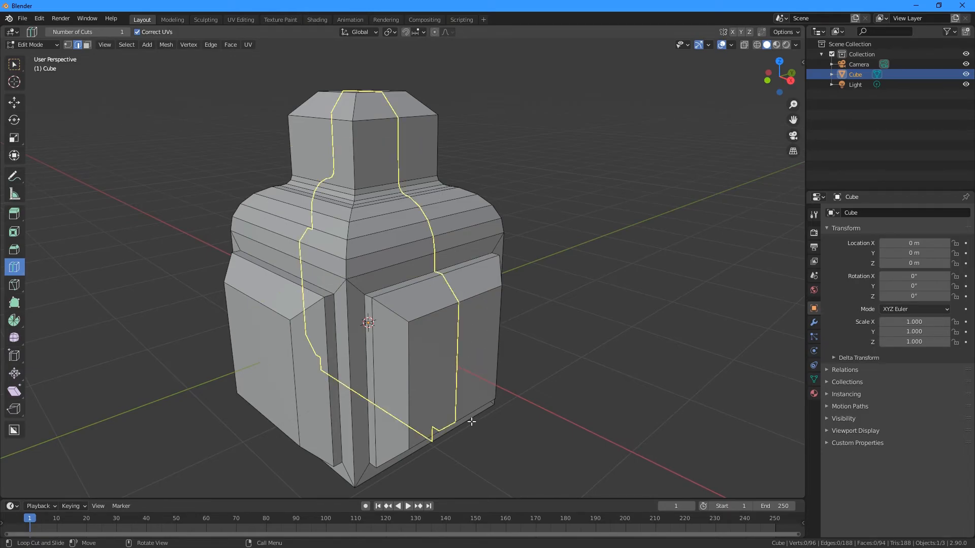
pyautogui.click(443, 148)
pyautogui.click(14, 64)
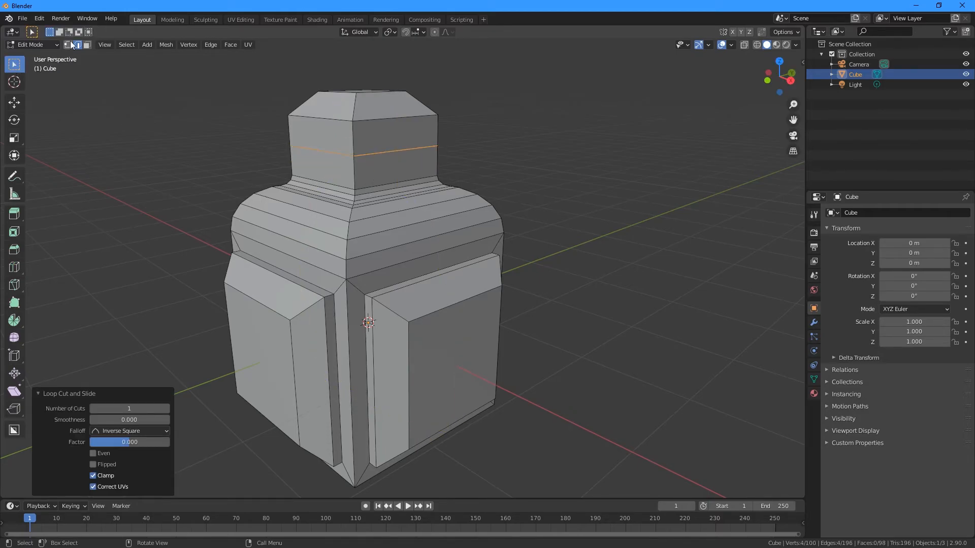
# Inset the two stacked faces on one side of the neck individually by about 0.0696 m
pyautogui.click(87, 45)
pyautogui.moveTo(437, 148)
pyautogui.mouseDown(button='middle')
pyautogui.moveTo(481, 168)
pyautogui.moveTo(423, 143)
pyautogui.mouseUp(button='middle')
pyautogui.click(388, 127)
pyautogui.keyDown('shift'); pyautogui.click(389, 156); pyautogui.keyUp('shift')
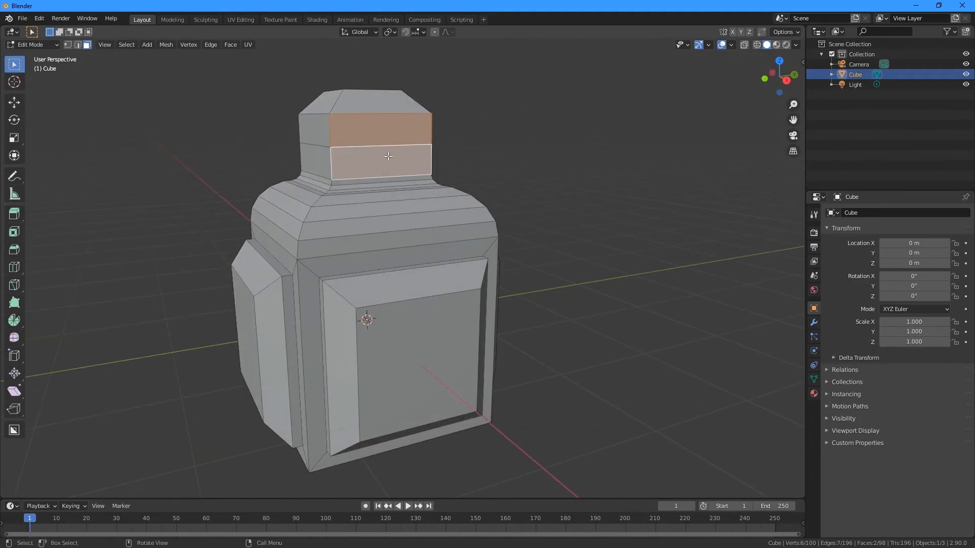
pyautogui.press('i')
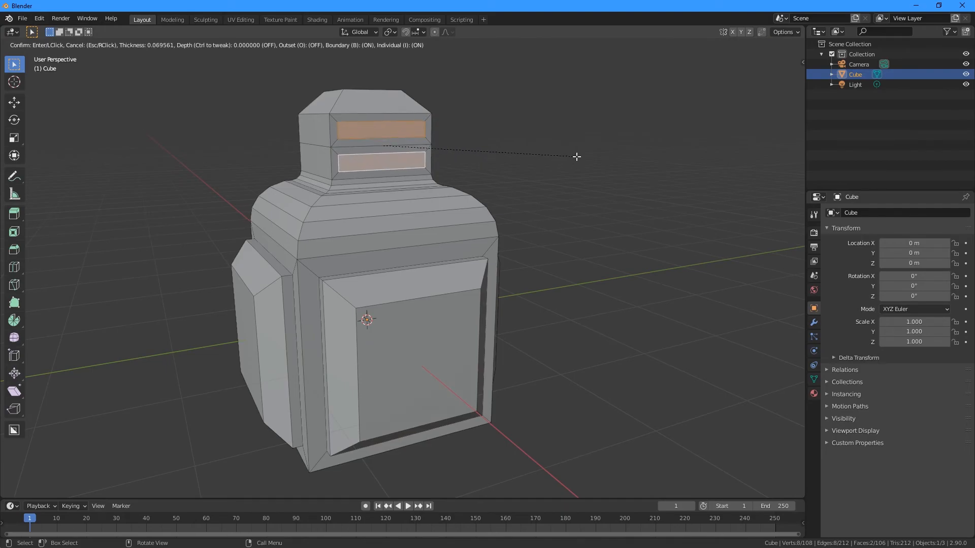
pyautogui.click(554, 154)
# Extrude the two inset neck faces inward along their normal by about 0.093 m, and clear the selection
pyautogui.moveTo(519, 139)
pyautogui.mouseDown(button='middle')
pyautogui.moveTo(550, 154)
pyautogui.moveTo(530, 141)
pyautogui.mouseUp(button='middle')
pyautogui.scroll(1, 545, 155)
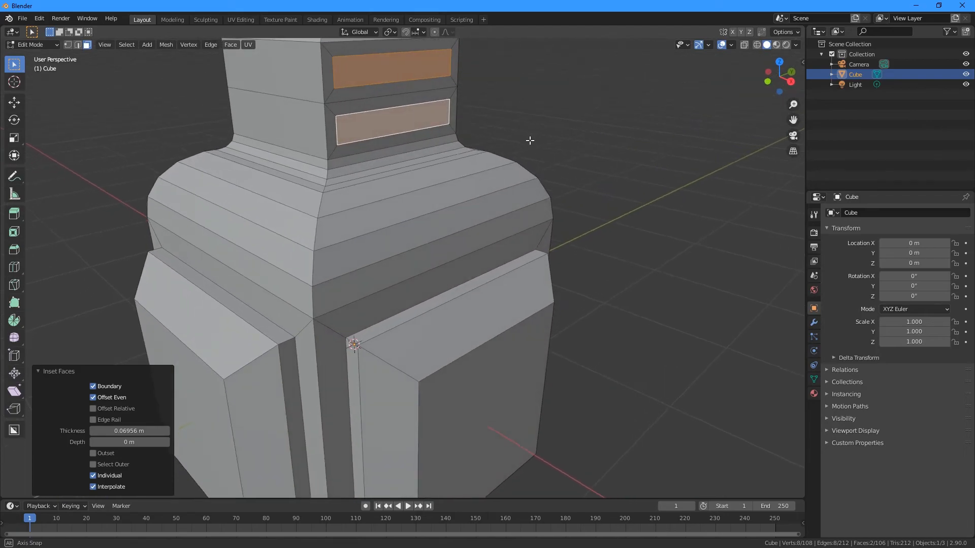
pyautogui.press('e')
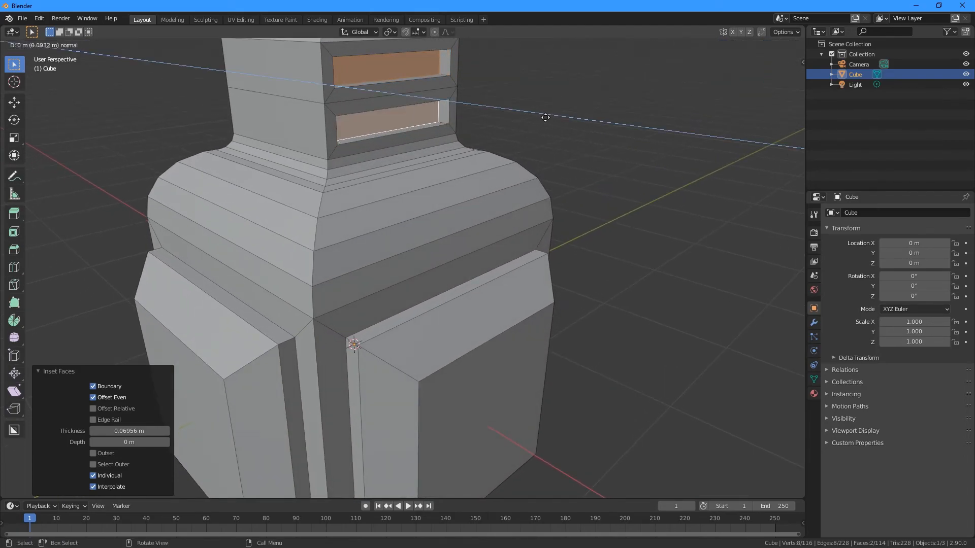
pyautogui.click(547, 117)
pyautogui.hotkey('alt', 'a')
pyautogui.scroll(-4, 554, 126)
pyautogui.moveTo(561, 108)
pyautogui.mouseDown(button='middle')
pyautogui.moveTo(524, 96)
pyautogui.moveTo(418, 137)
pyautogui.moveTo(553, 98)
pyautogui.mouseUp(button='middle')
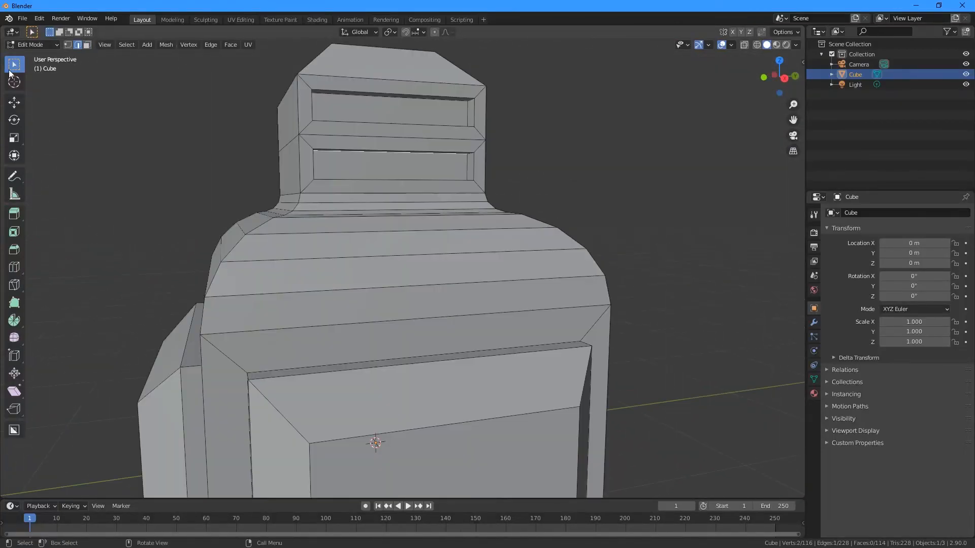
# Bevel the edges of the two recessed neck faces by about 0.0396 m with three segments, and deselect them
pyautogui.click(87, 45)
pyautogui.click(348, 166)
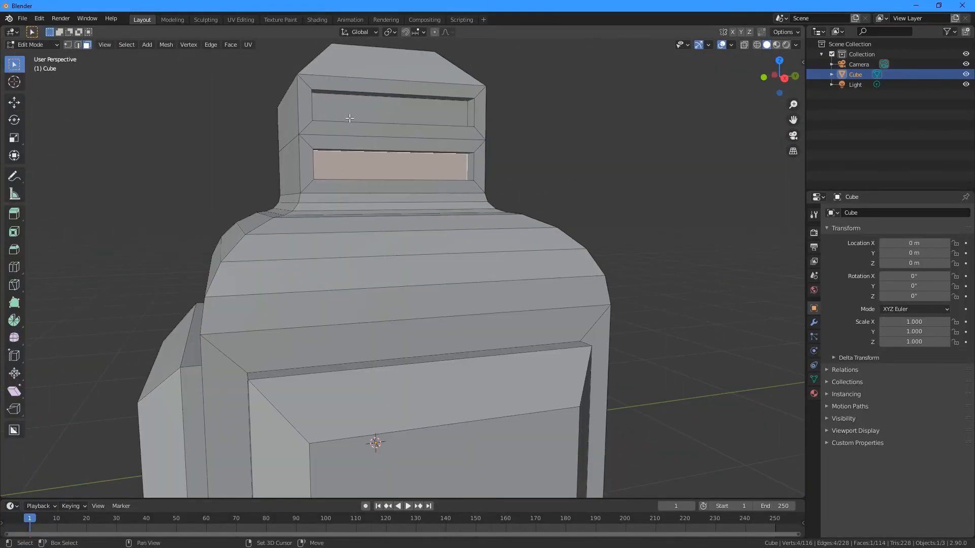
pyautogui.keyDown('shift'); pyautogui.click(352, 116); pyautogui.keyUp('shift')
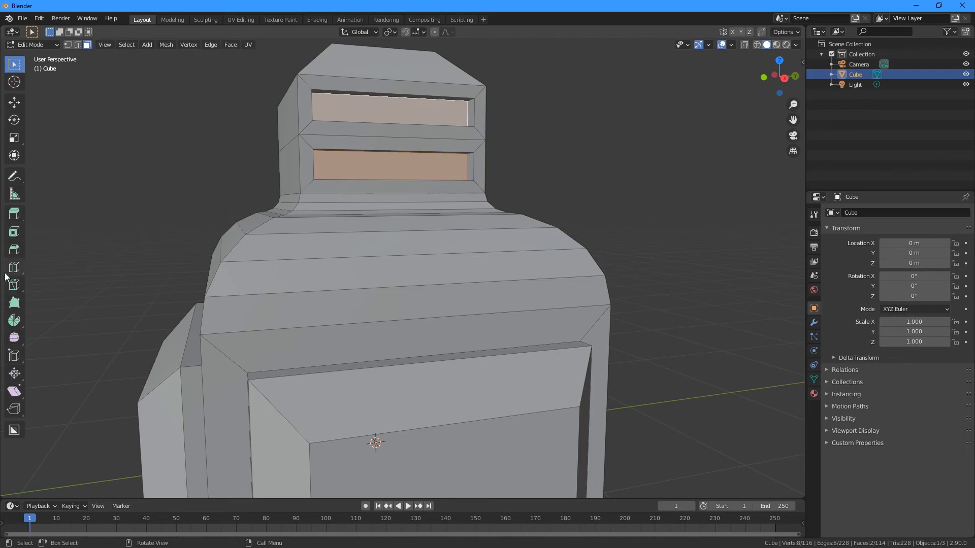
pyautogui.click(10, 252)
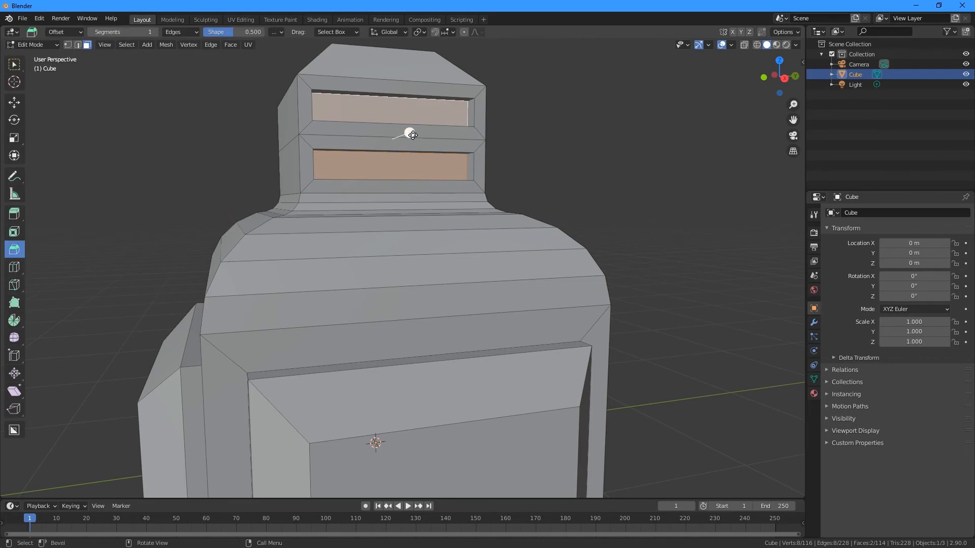
pyautogui.moveTo(403, 135); pyautogui.dragTo(422, 138)
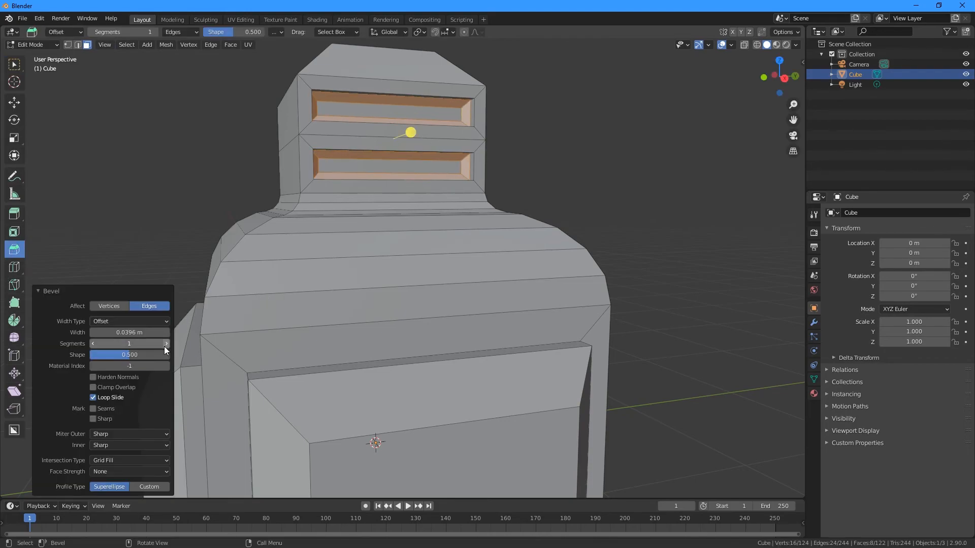
pyautogui.click(167, 344)
pyautogui.click(167, 345)
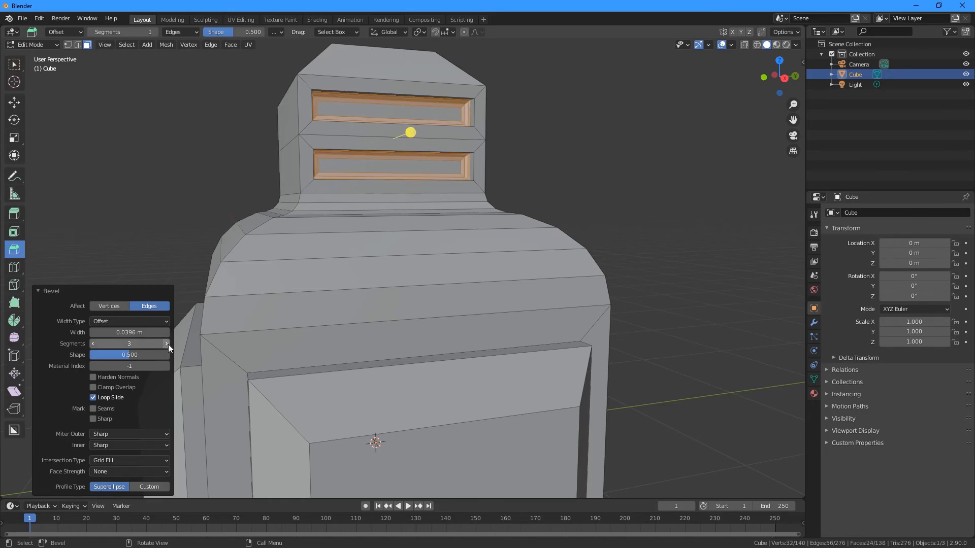
pyautogui.click(578, 130)
# Return to Object Mode and apply smooth shading to the whole object
pyautogui.moveTo(561, 136)
pyautogui.mouseDown(button='middle')
pyautogui.moveTo(544, 161)
pyautogui.moveTo(575, 133)
pyautogui.mouseUp(button='middle')
pyautogui.scroll(-2, 574, 133)
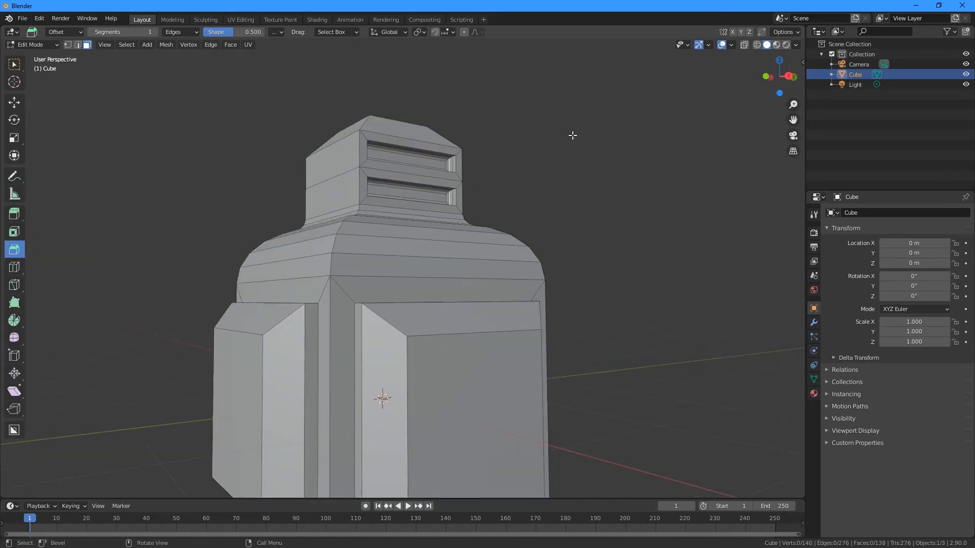
pyautogui.moveTo(535, 183); pyautogui.dragTo(533, 196, button='middle')
pyautogui.press('Tab')
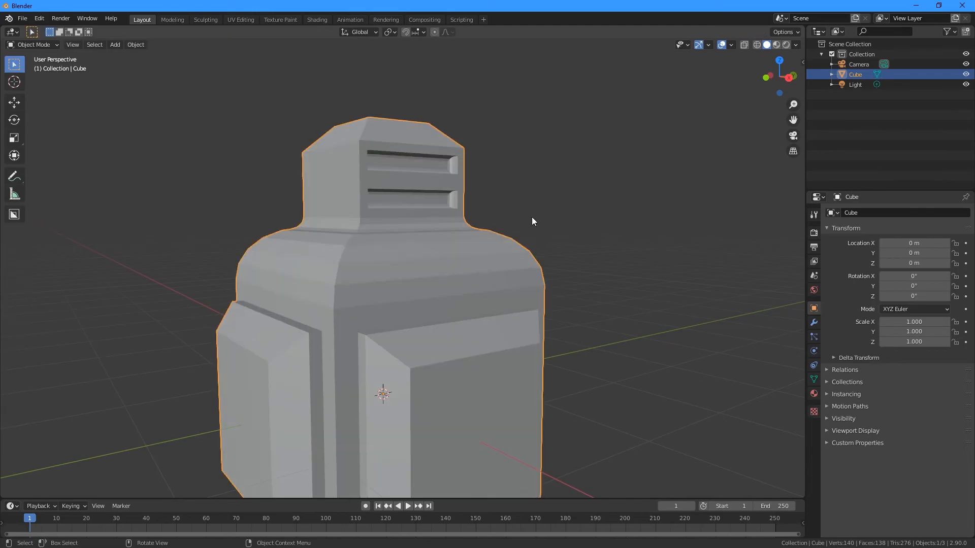
pyautogui.moveTo(581, 315); pyautogui.dragTo(577, 298, button='middle')
pyautogui.scroll(-3, 575, 287)
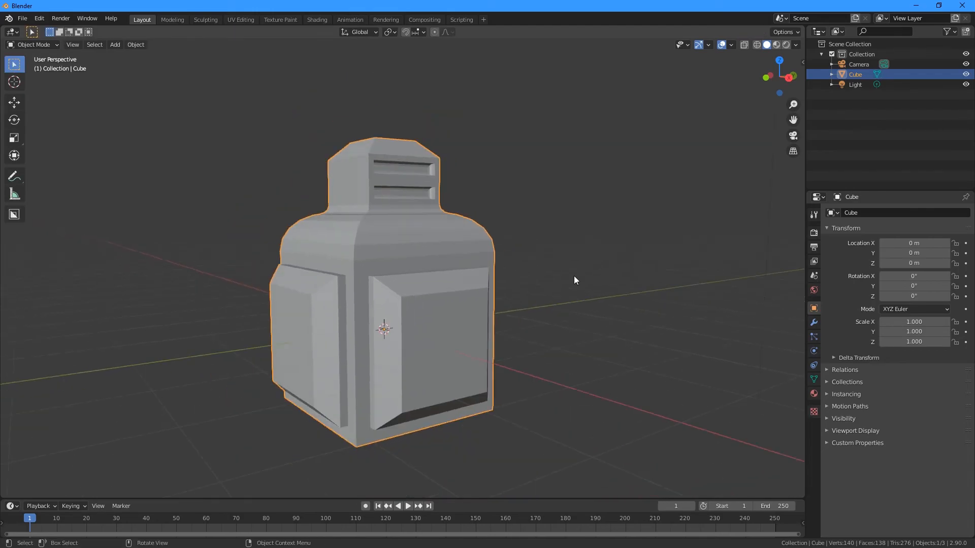
pyautogui.rightClick(432, 275)
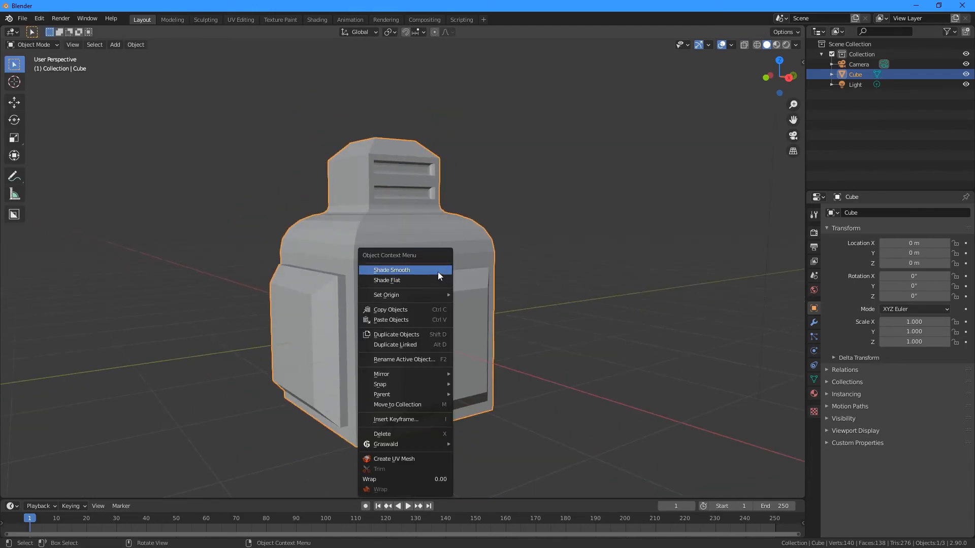
pyautogui.click(437, 272)
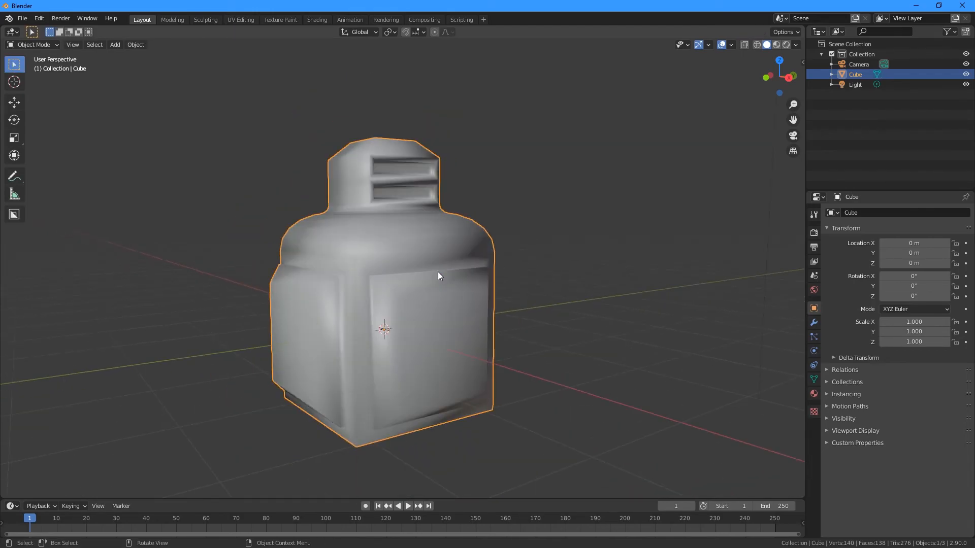
# Enable Auto Smooth at 30° for the object's normals
pyautogui.click(813, 380)
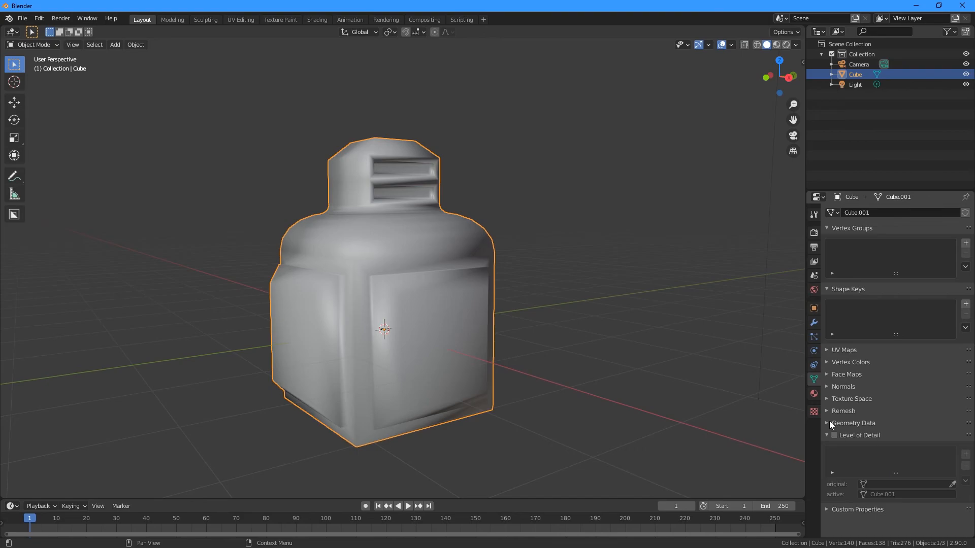
pyautogui.click(829, 386)
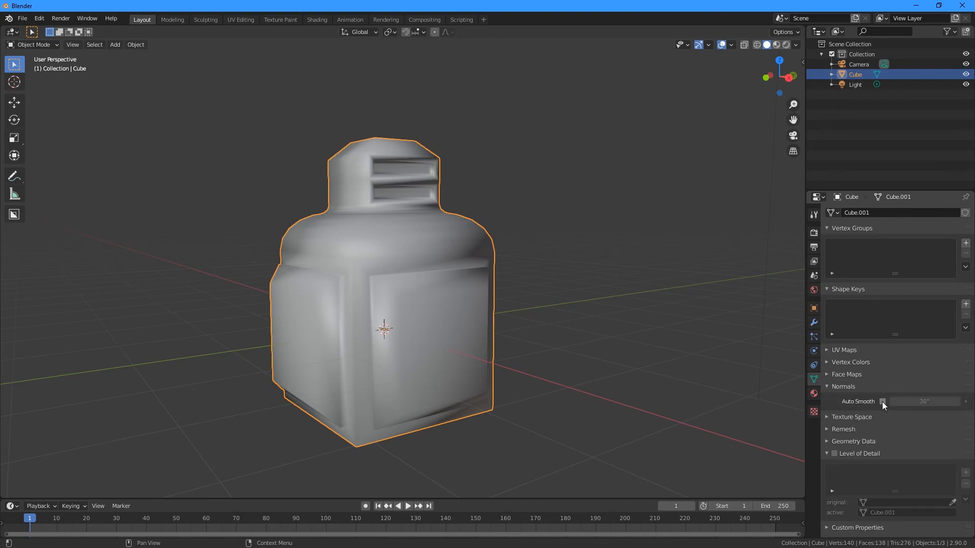
pyautogui.click(883, 401)
pyautogui.scroll(2, 543, 206)
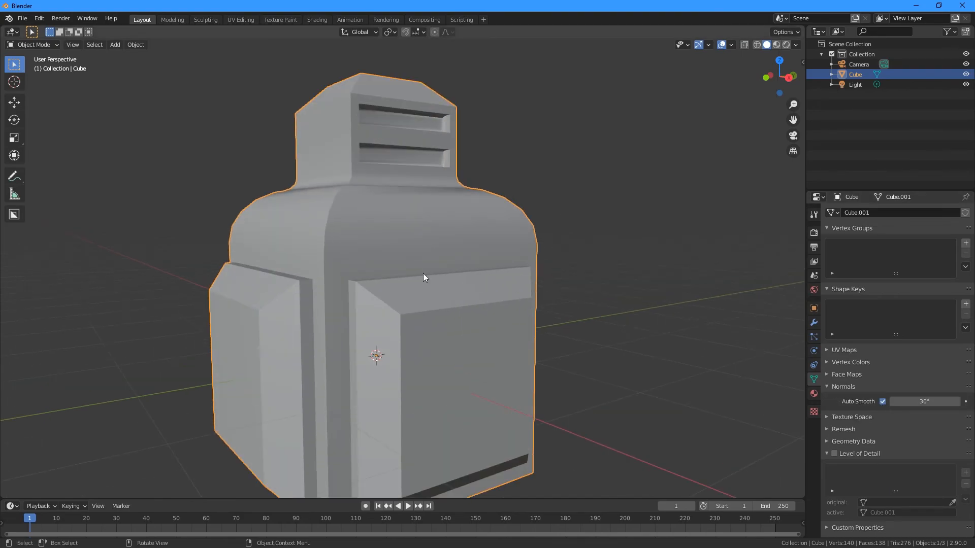
# Compare flat shading with smooth shading on the object, and leave it shaded smooth
pyautogui.rightClick(418, 251)
pyautogui.click(410, 263)
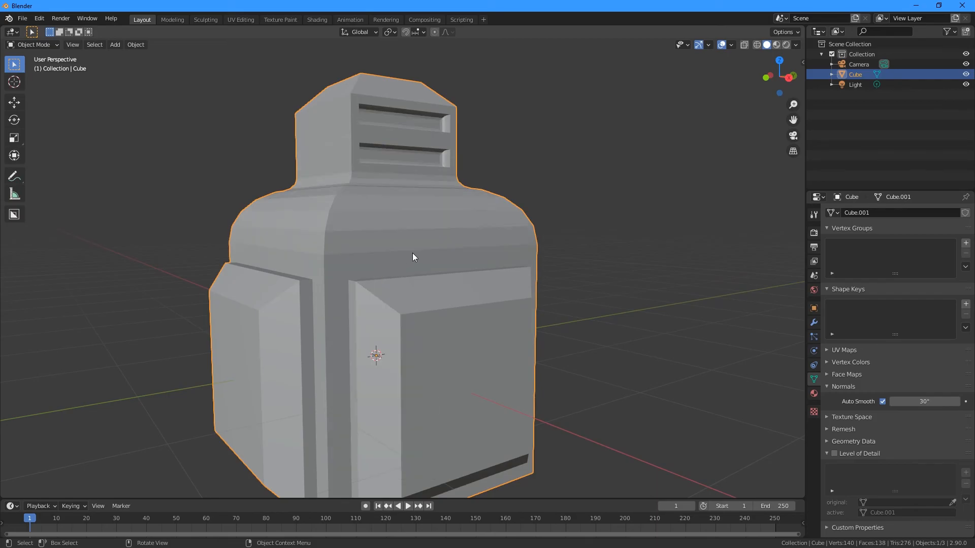
pyautogui.rightClick(427, 249)
pyautogui.click(390, 239)
pyautogui.scroll(2, 535, 169)
pyautogui.moveTo(535, 166); pyautogui.dragTo(505, 247, button='middle')
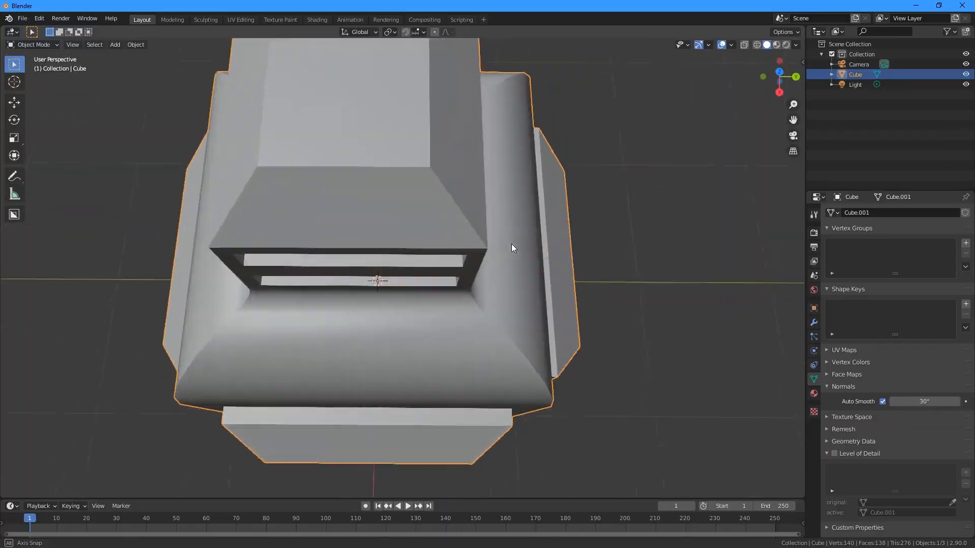